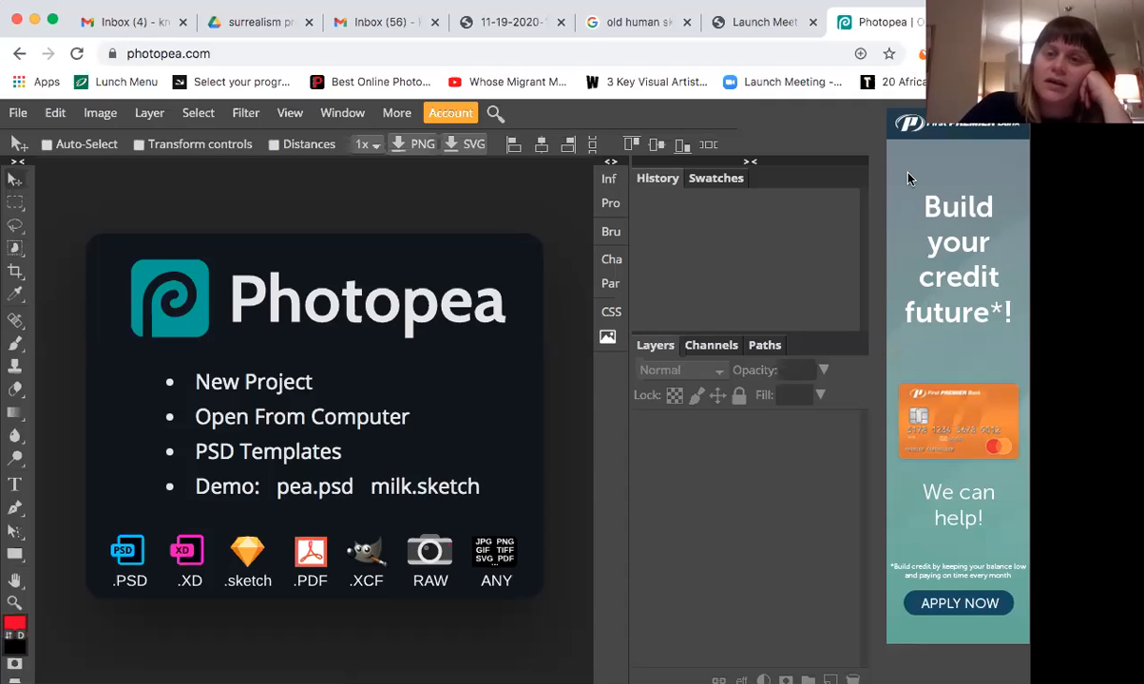
# Switch to the Google Images results for "old human skull" and filter them to Large size
pyautogui.click(638, 27)
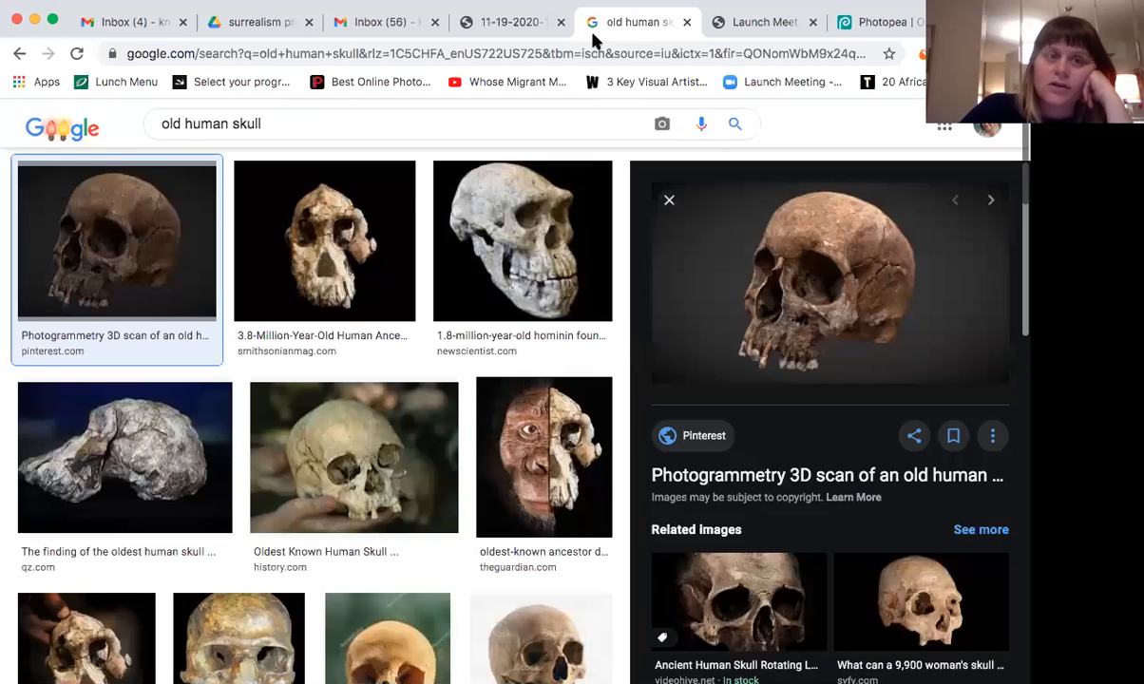
pyautogui.scroll(2, 410, 191)
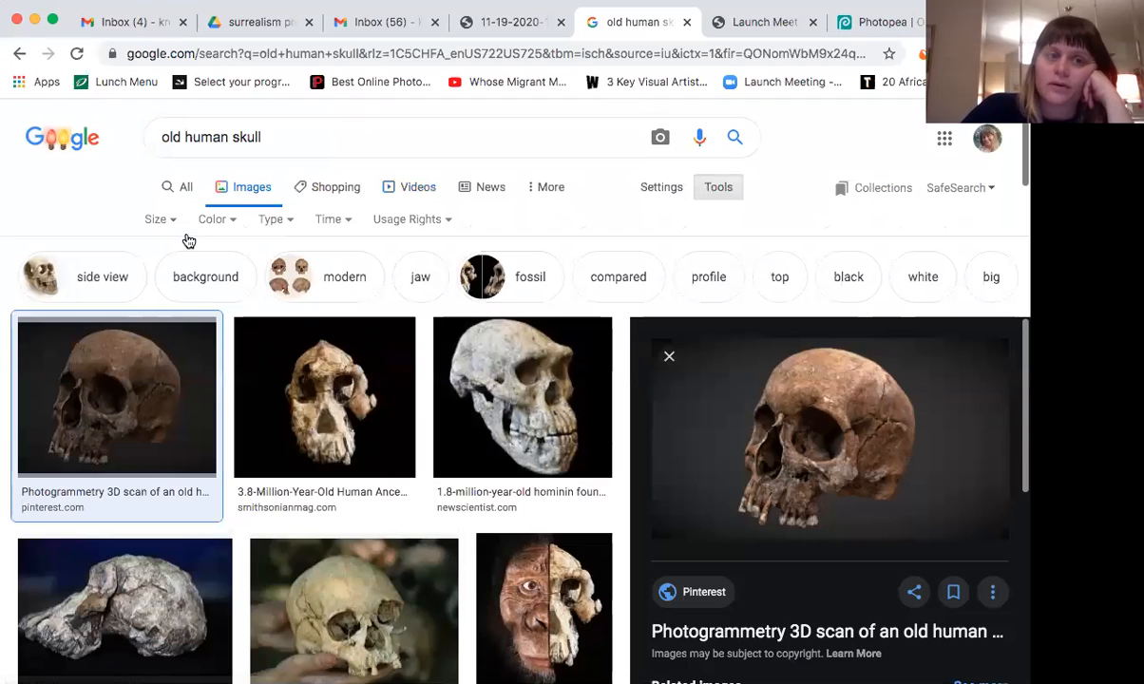
pyautogui.click(163, 218)
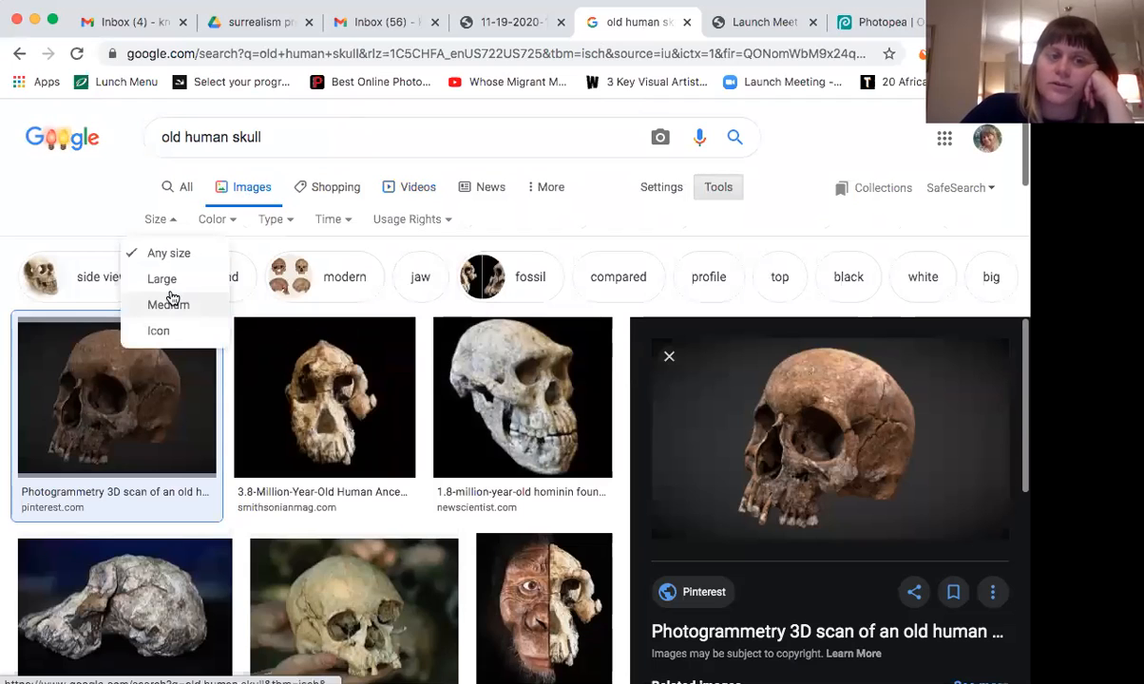
pyautogui.click(172, 290)
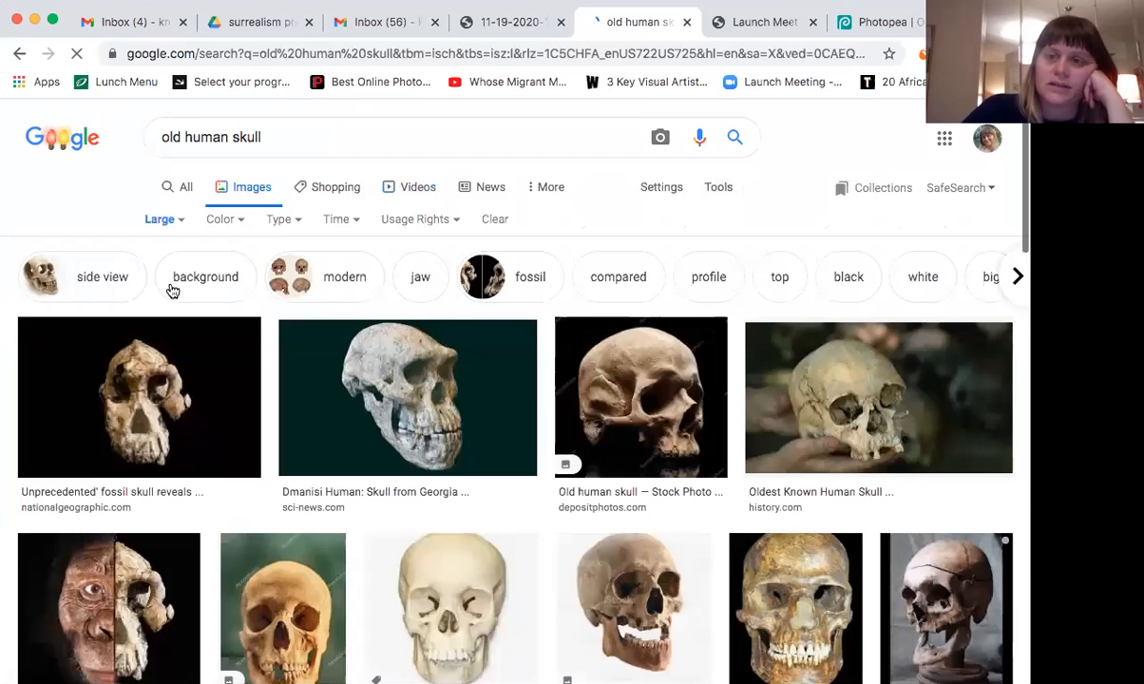
# Find the photogrammetry 3D scan of an old human skull in the large results and save its image
pyautogui.scroll(-6, 172, 290)
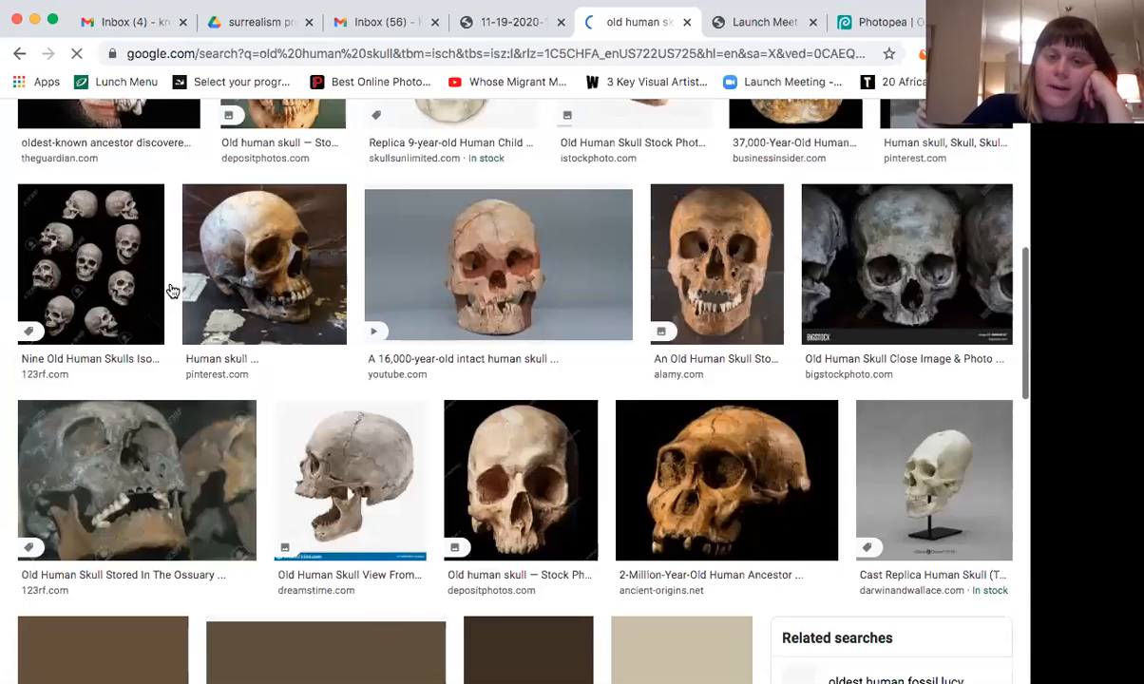
pyautogui.scroll(-5, 172, 289)
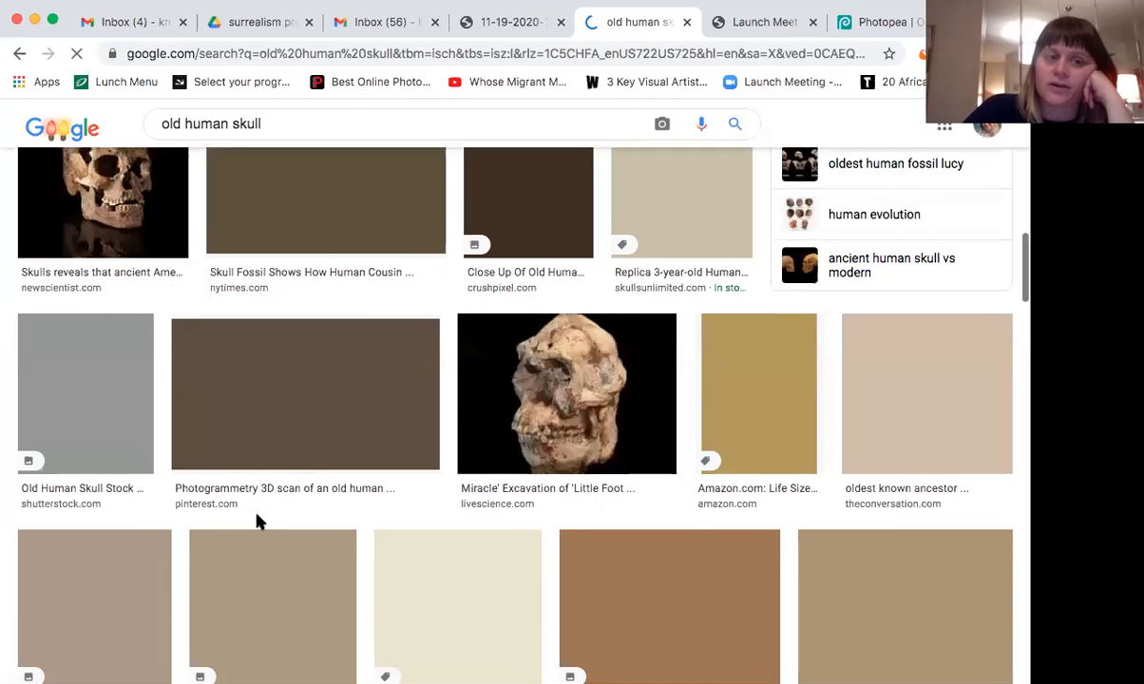
pyautogui.scroll(1, 257, 521)
pyautogui.scroll(-2, 262, 298)
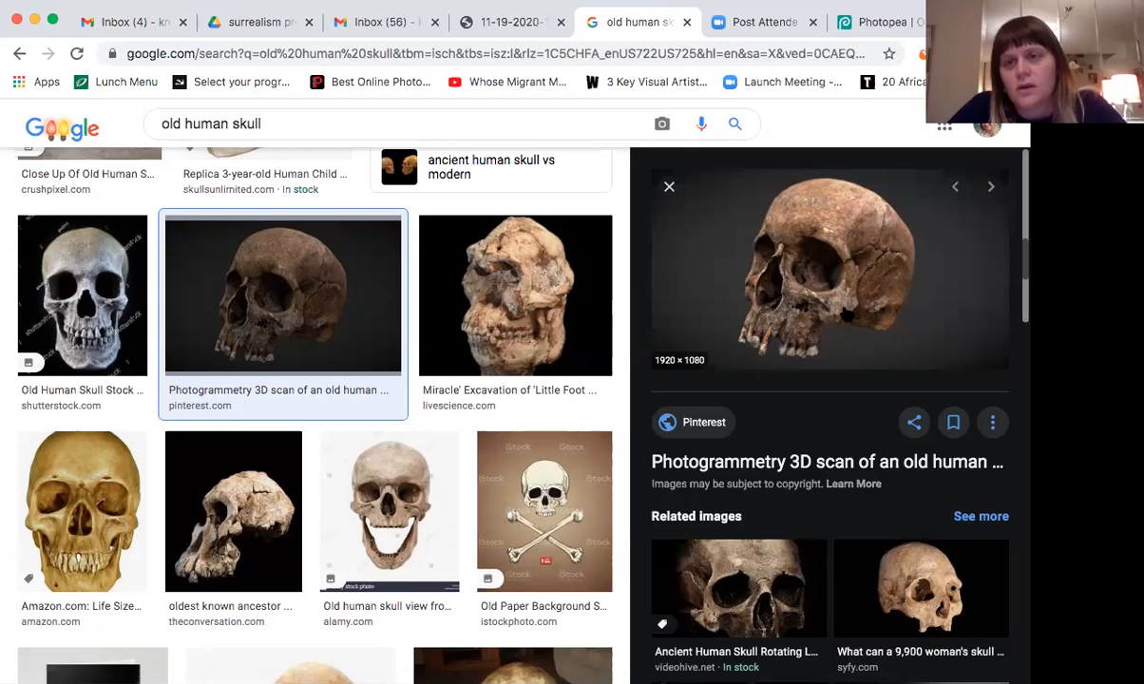
pyautogui.rightClick(848, 314)
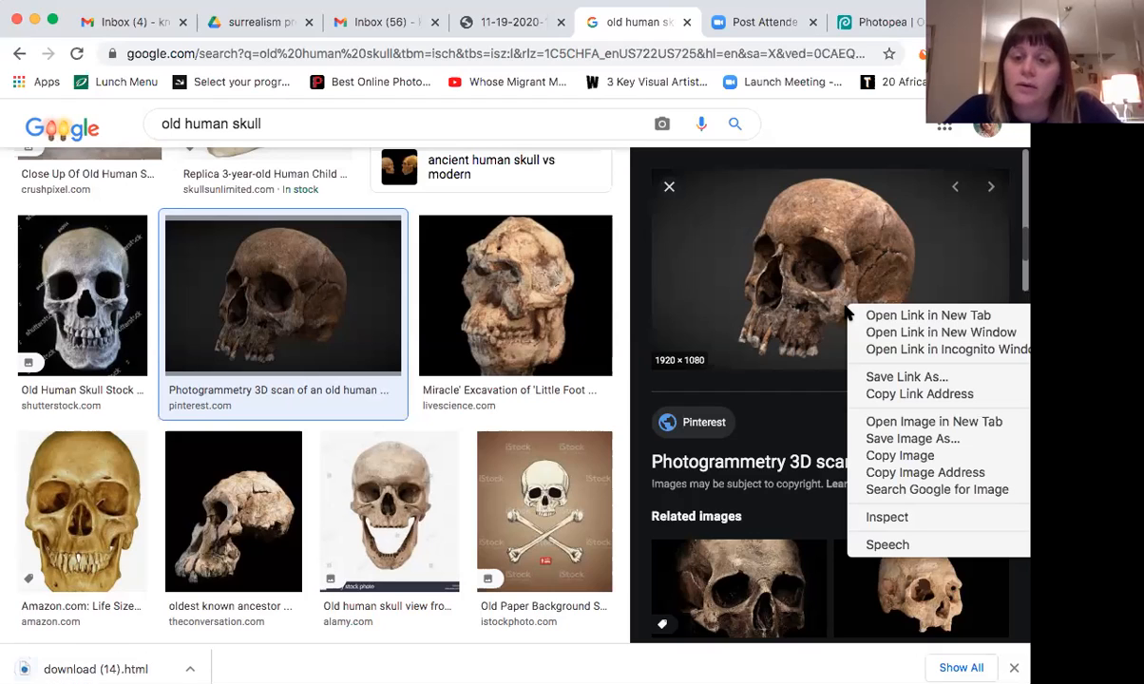
pyautogui.click(911, 439)
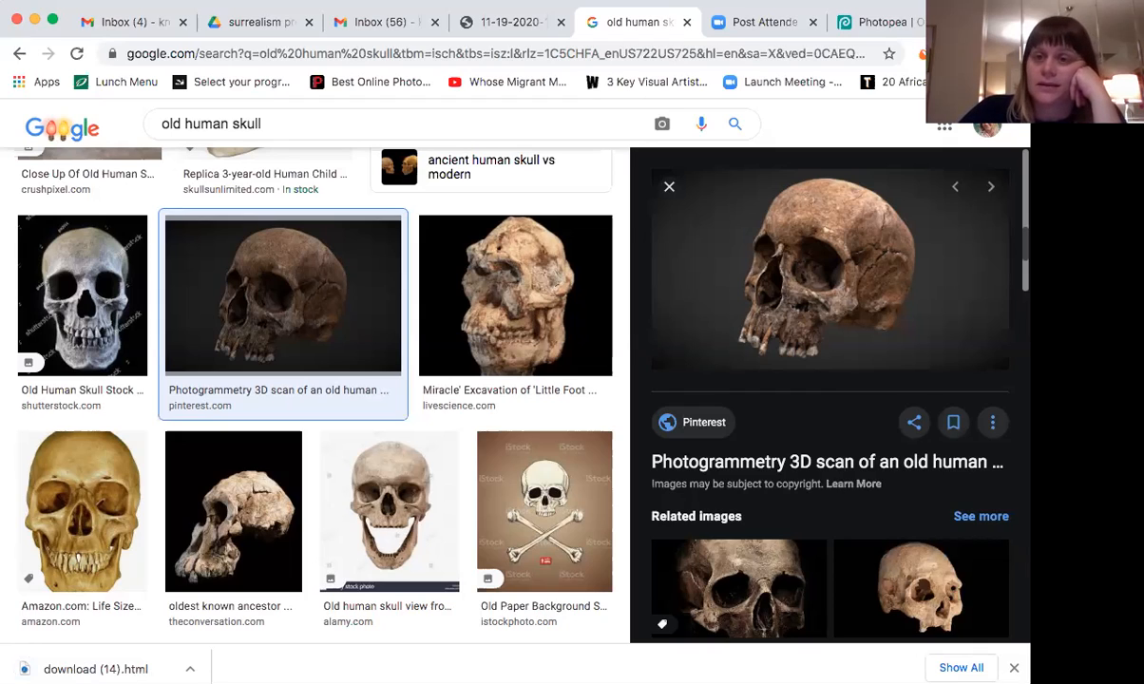
# Switch to Photopea and open Skulloriginal.jpg from the Desktop folder
pyautogui.click(865, 24)
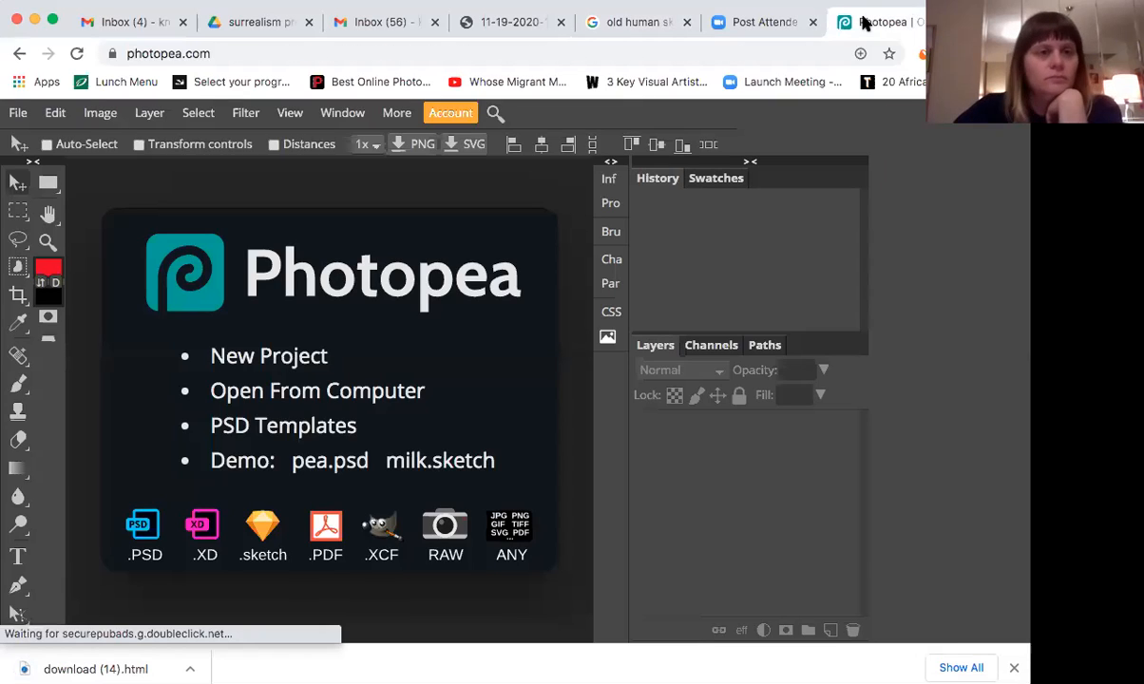
pyautogui.click(13, 114)
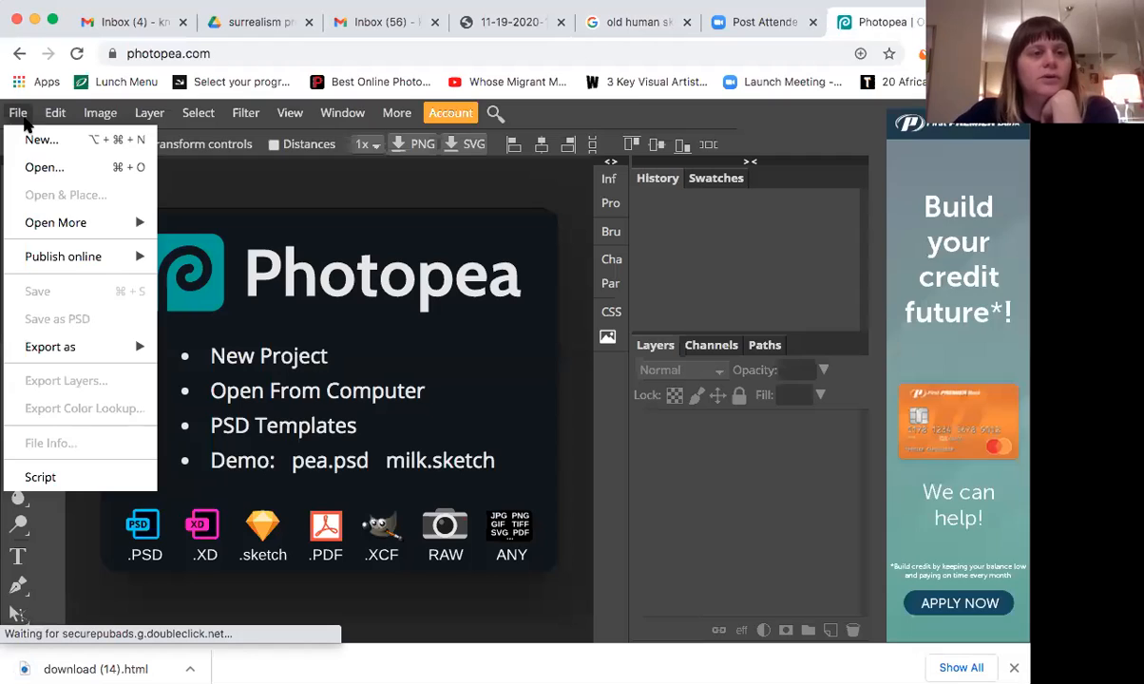
pyautogui.click(48, 168)
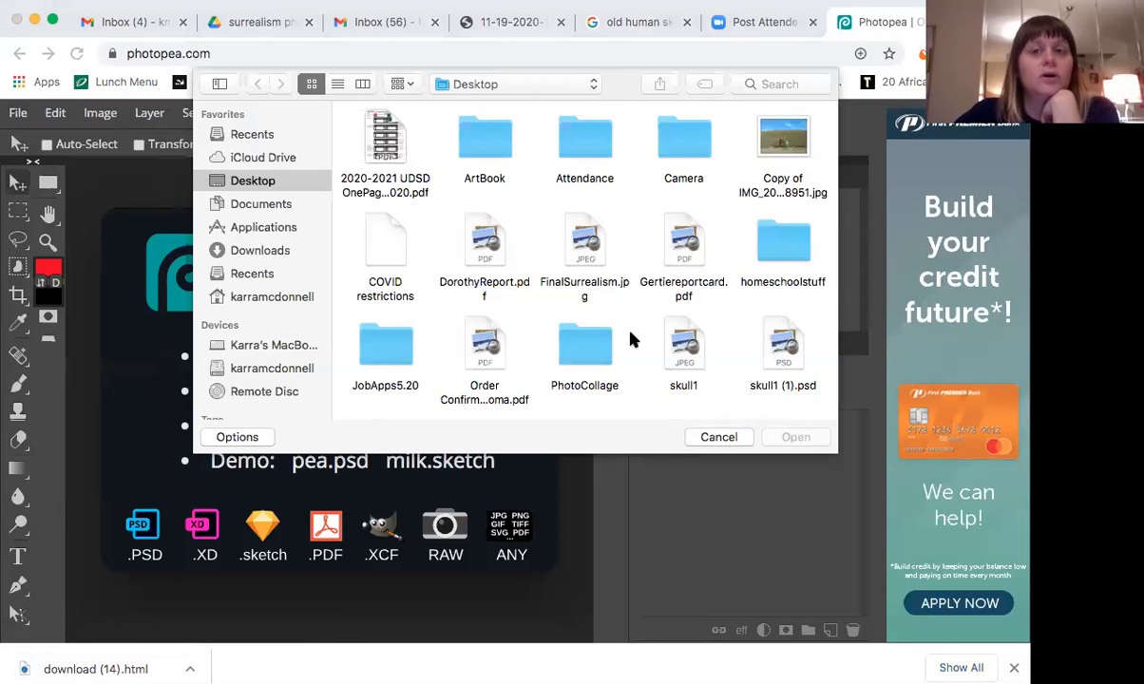
pyautogui.scroll(-3, 631, 339)
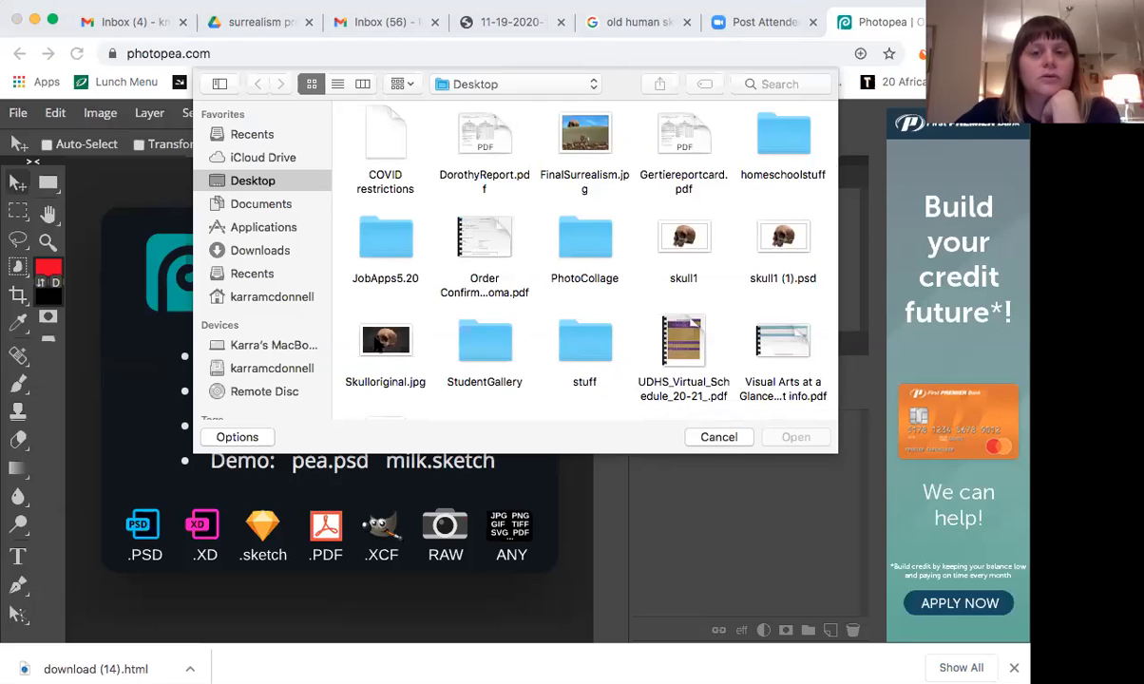
pyautogui.click(378, 343)
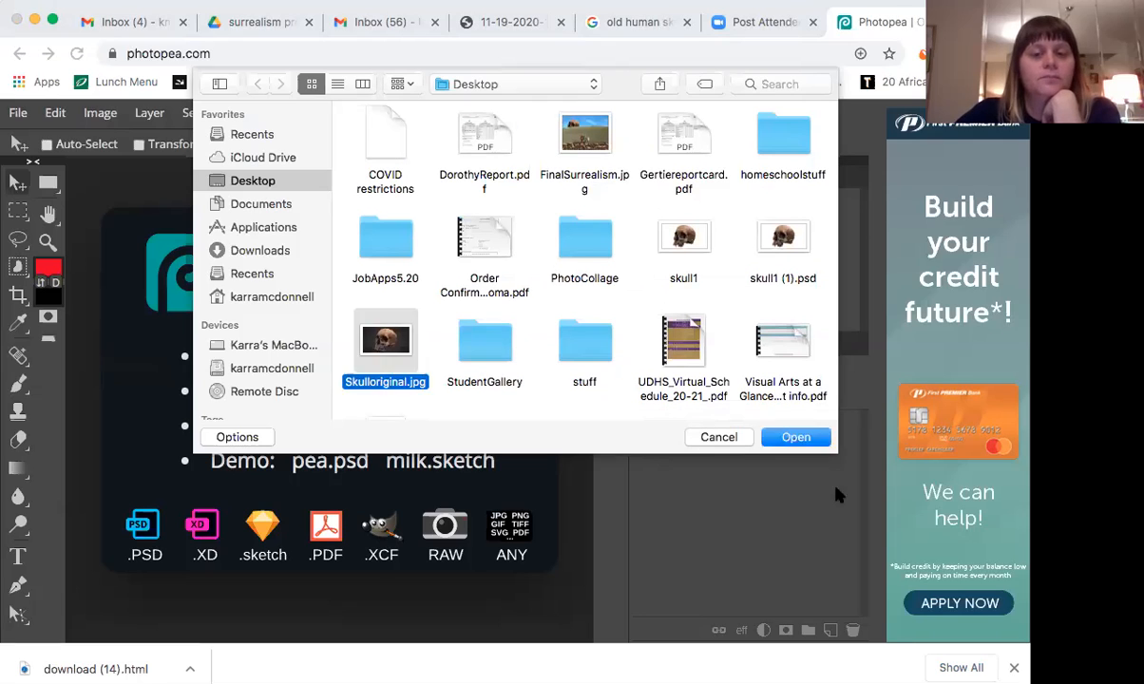
pyautogui.click(797, 438)
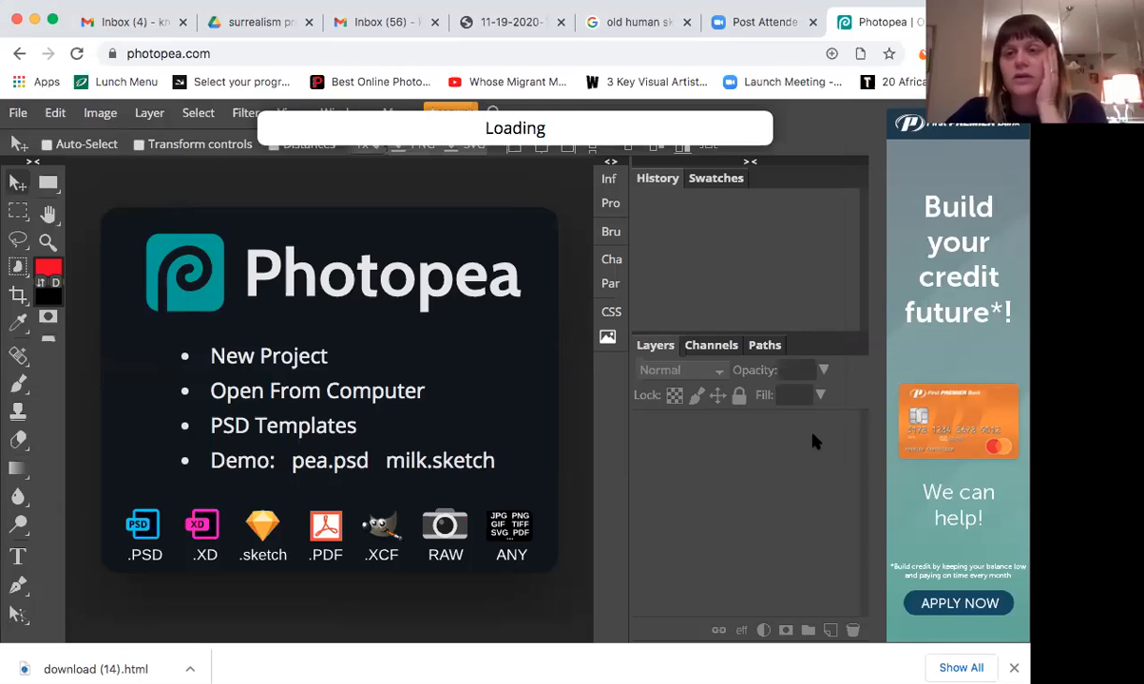
# Zoom in on the skull around the forehead and eye sockets to examine its edge closely
pyautogui.press('super+minus')
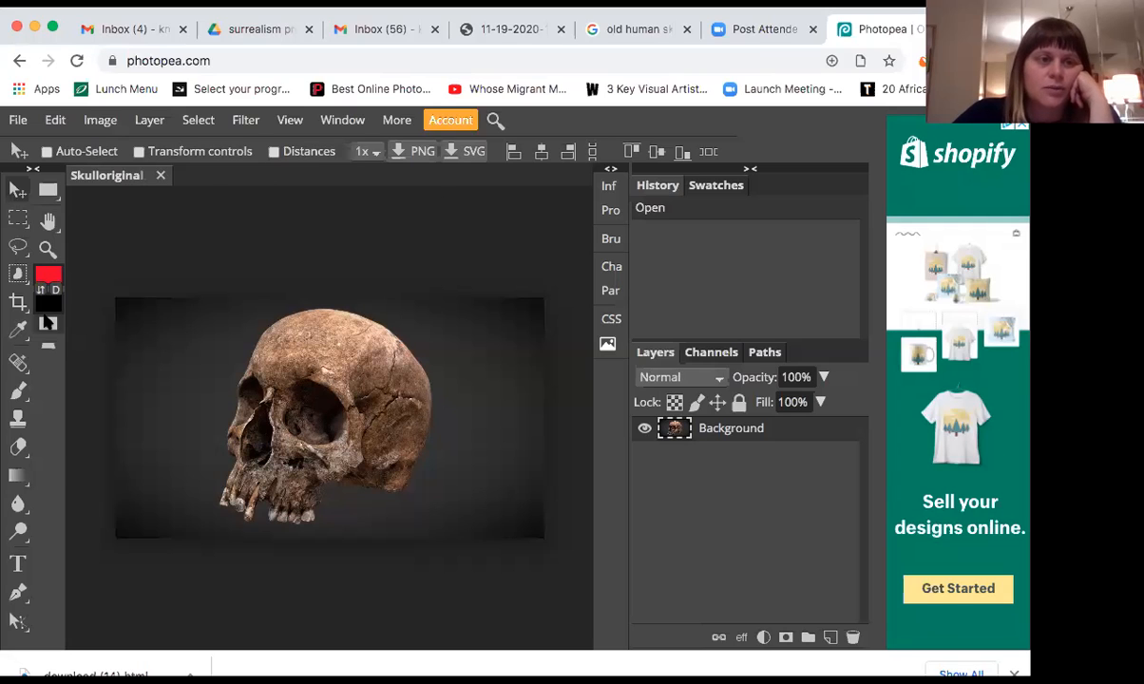
pyautogui.click(47, 249)
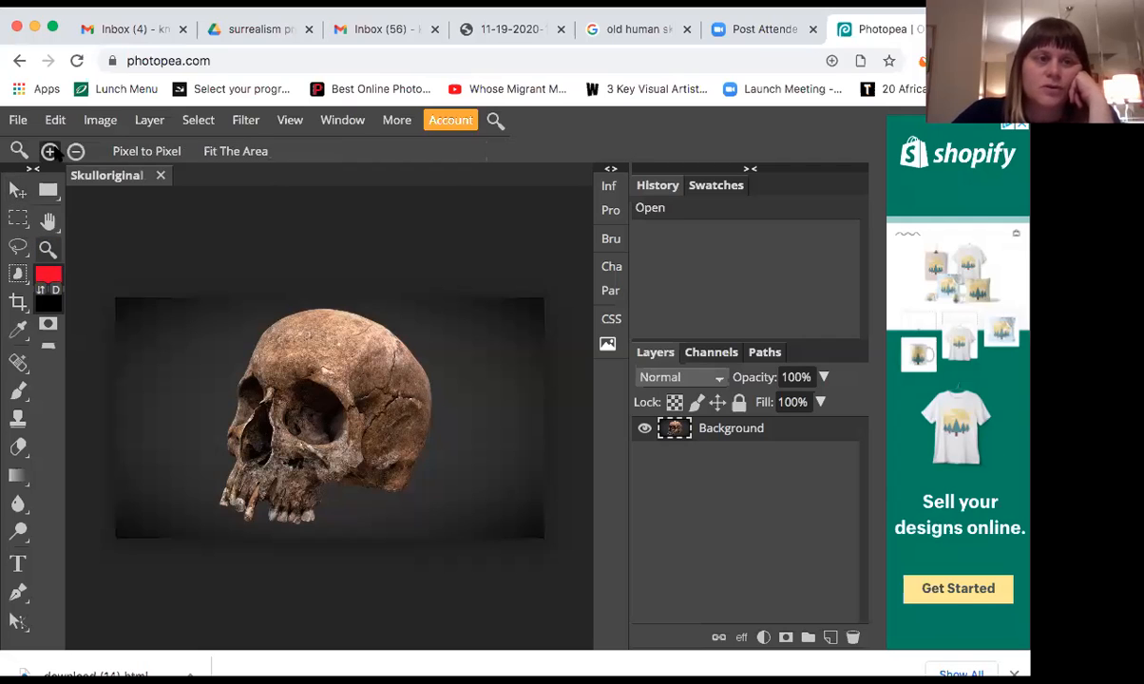
pyautogui.click(49, 151)
pyautogui.click(275, 397)
pyautogui.click(271, 397)
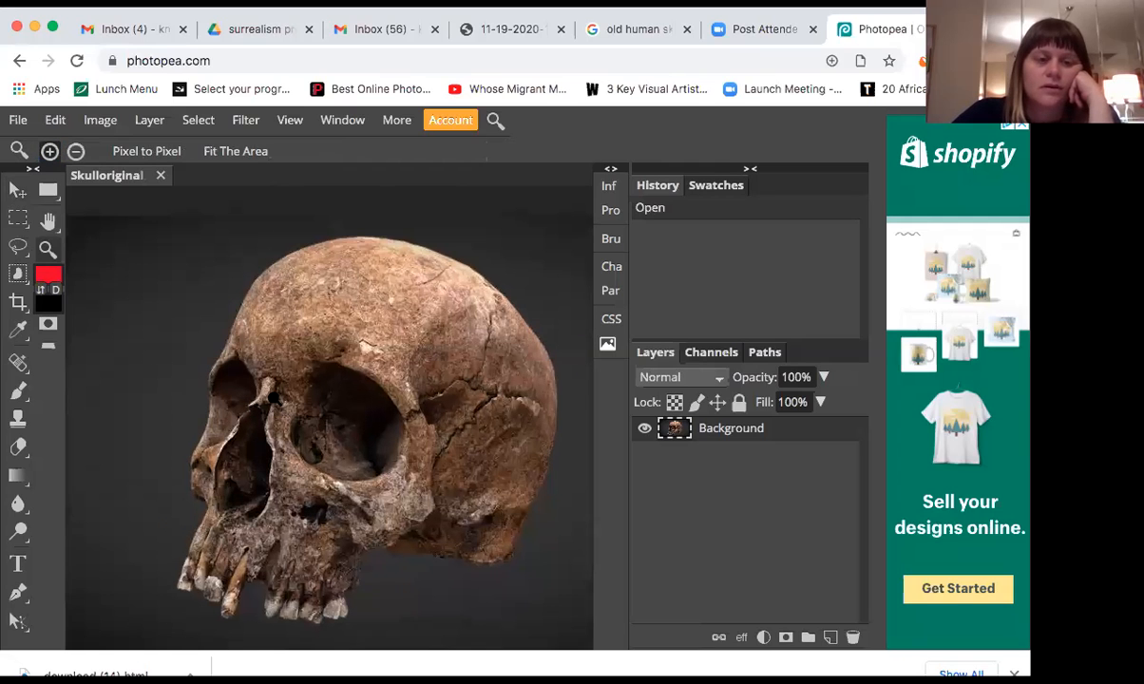
pyautogui.click(273, 397)
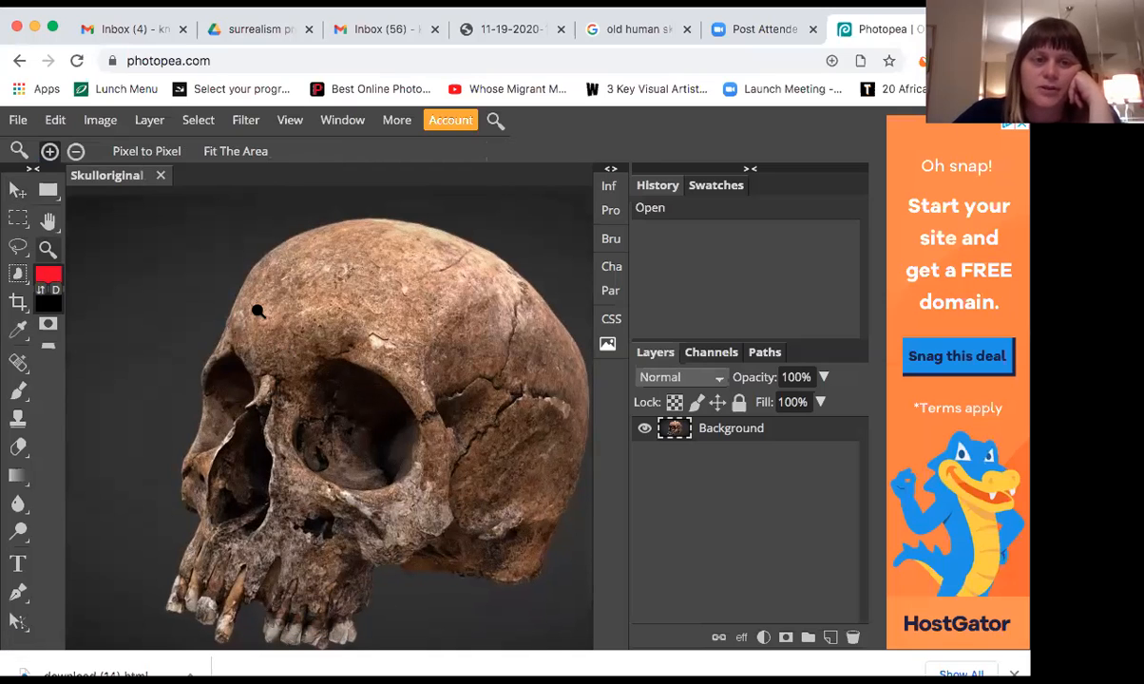
pyautogui.scroll(1, 257, 310)
pyautogui.scroll(1, 257, 310)
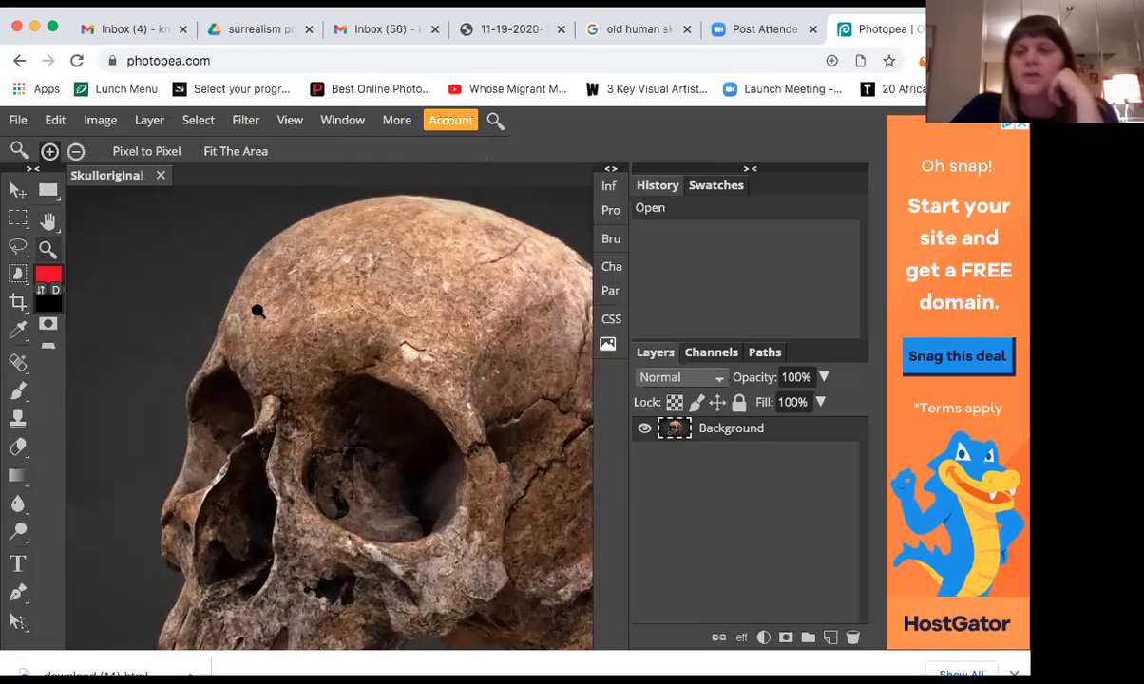
pyautogui.scroll(1, 257, 311)
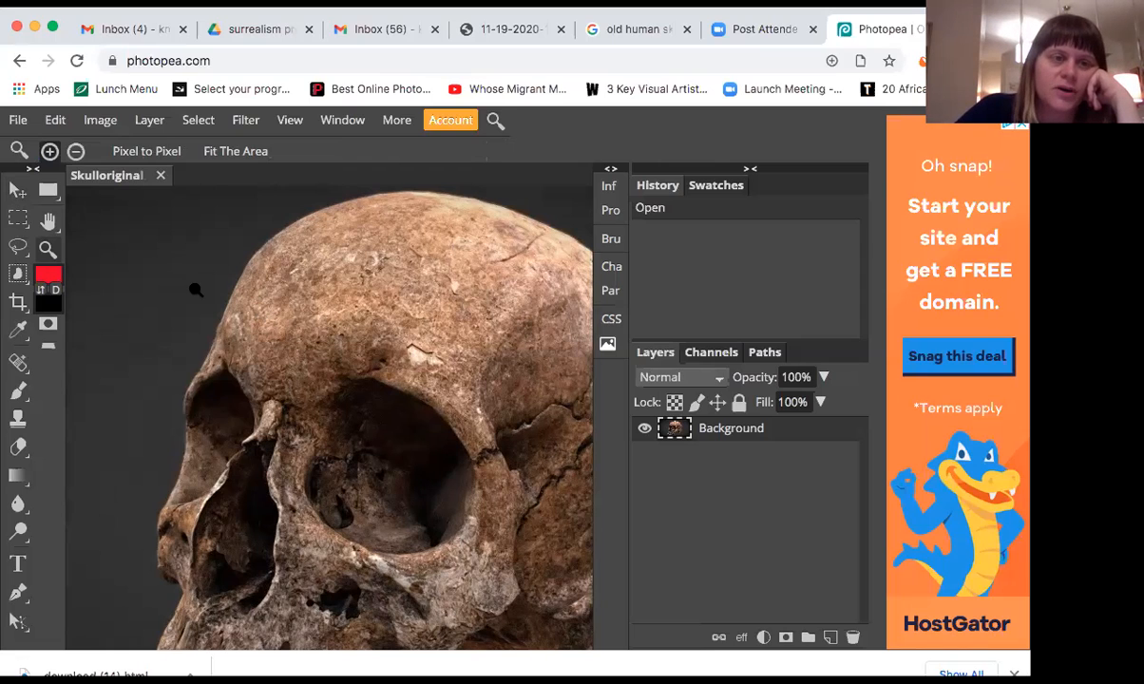
# Try shifting the skull image on the canvas with the Move tool and undo the move
pyautogui.click(17, 191)
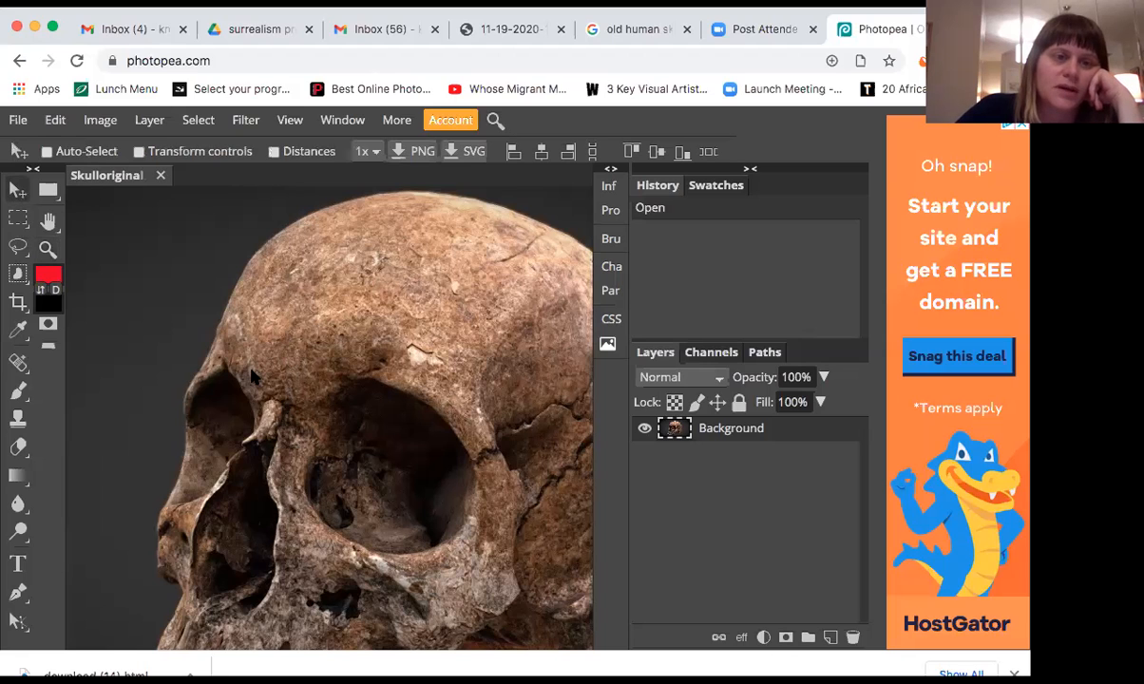
pyautogui.scroll(1, 252, 377)
pyautogui.moveTo(252, 377); pyautogui.dragTo(233, 429)
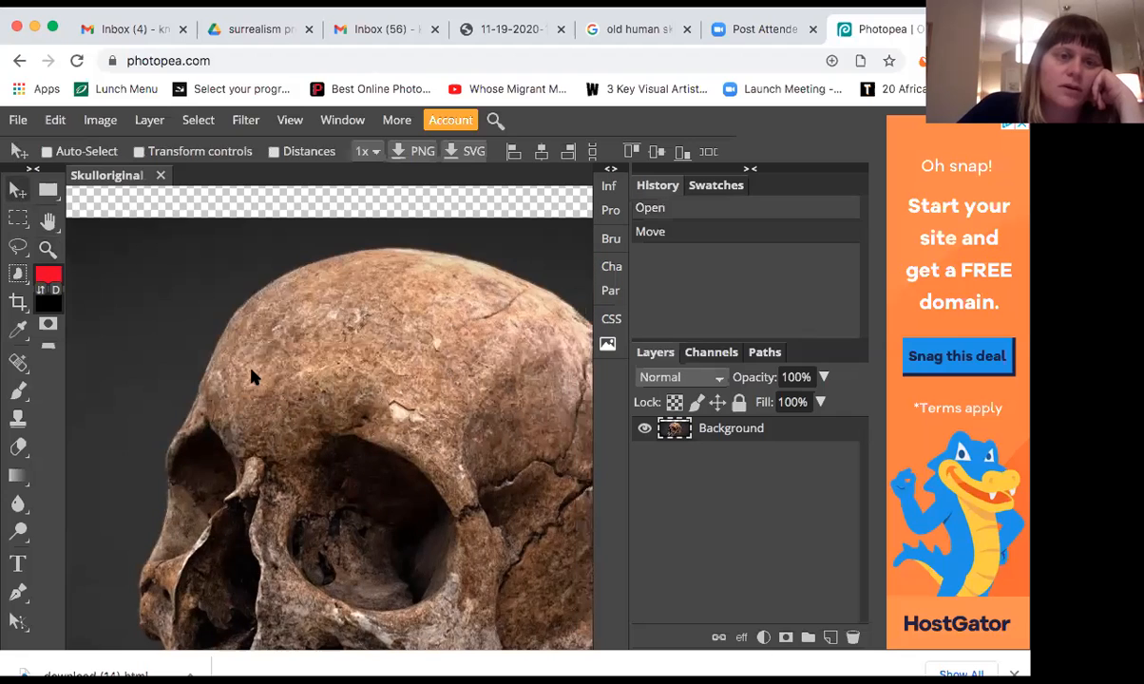
pyautogui.scroll(-5, 251, 377)
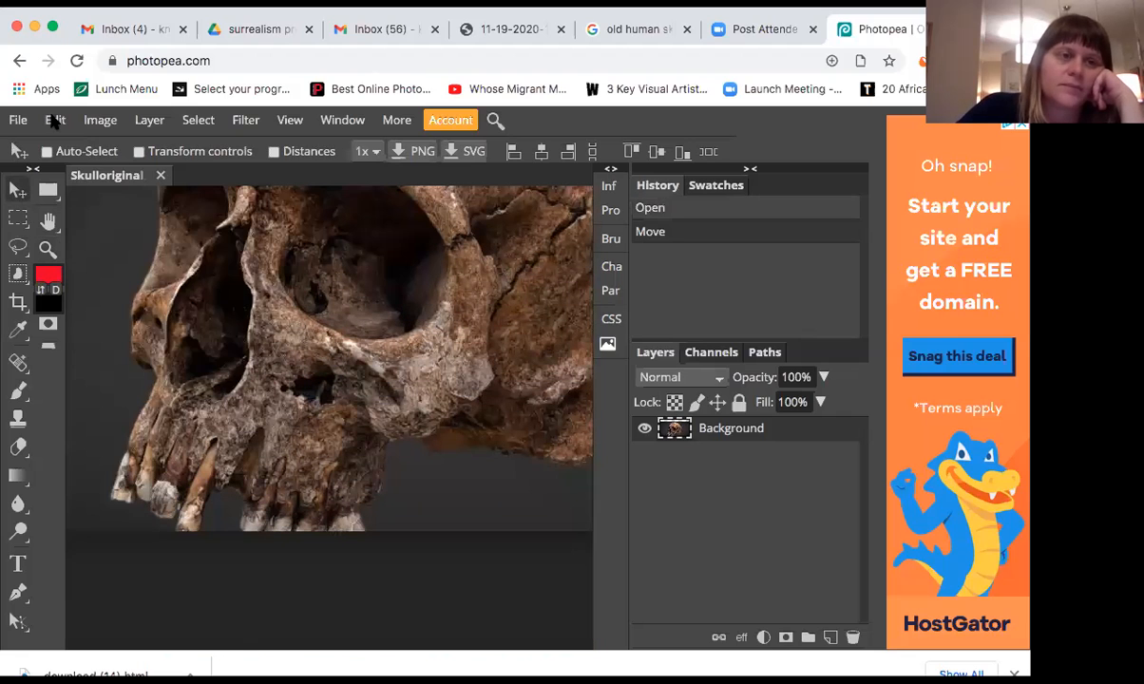
pyautogui.click(54, 121)
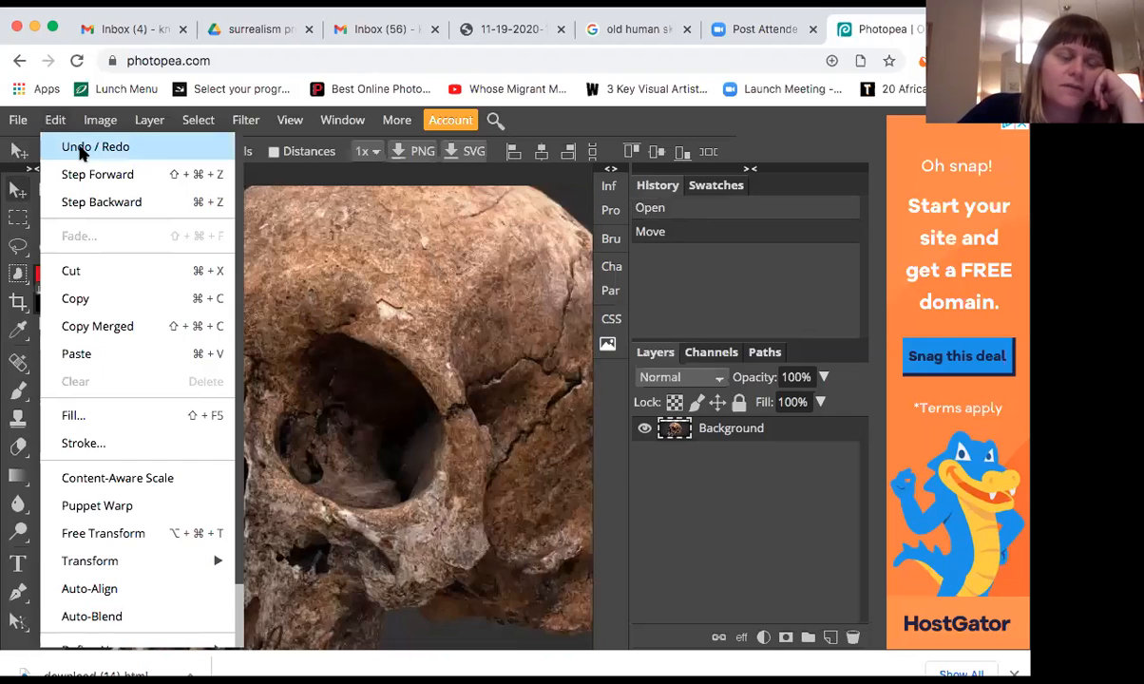
pyautogui.click(80, 150)
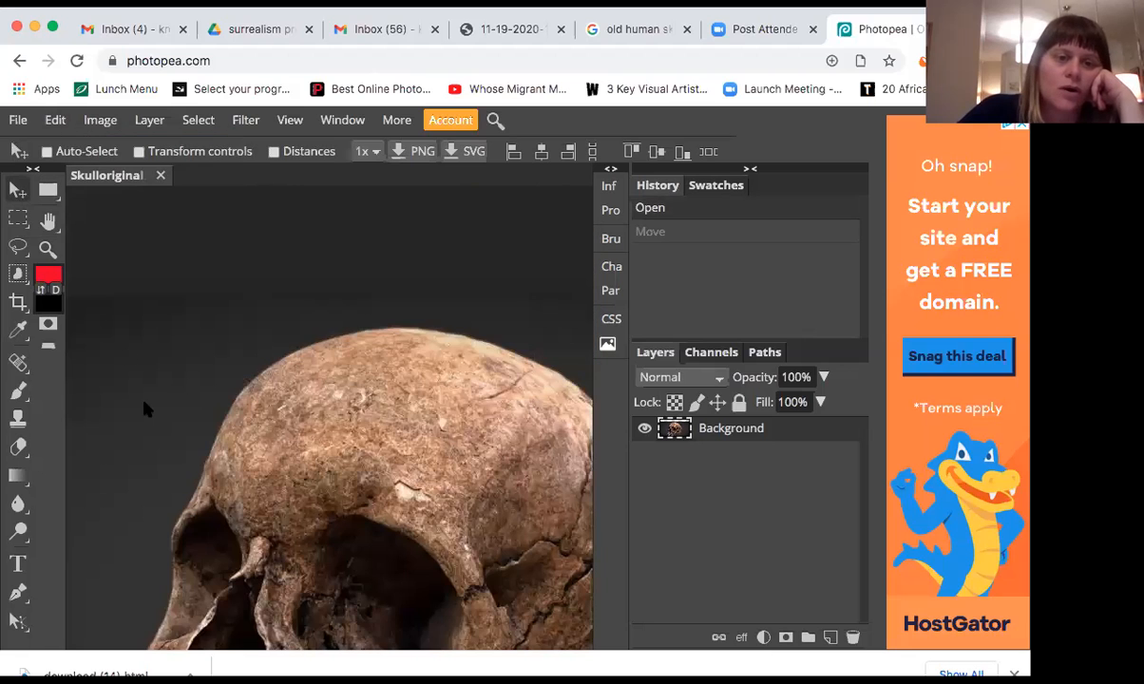
# Examine the enlarged skull from the top of the cranium down to the teeth and back
pyautogui.scroll(-3, 145, 408)
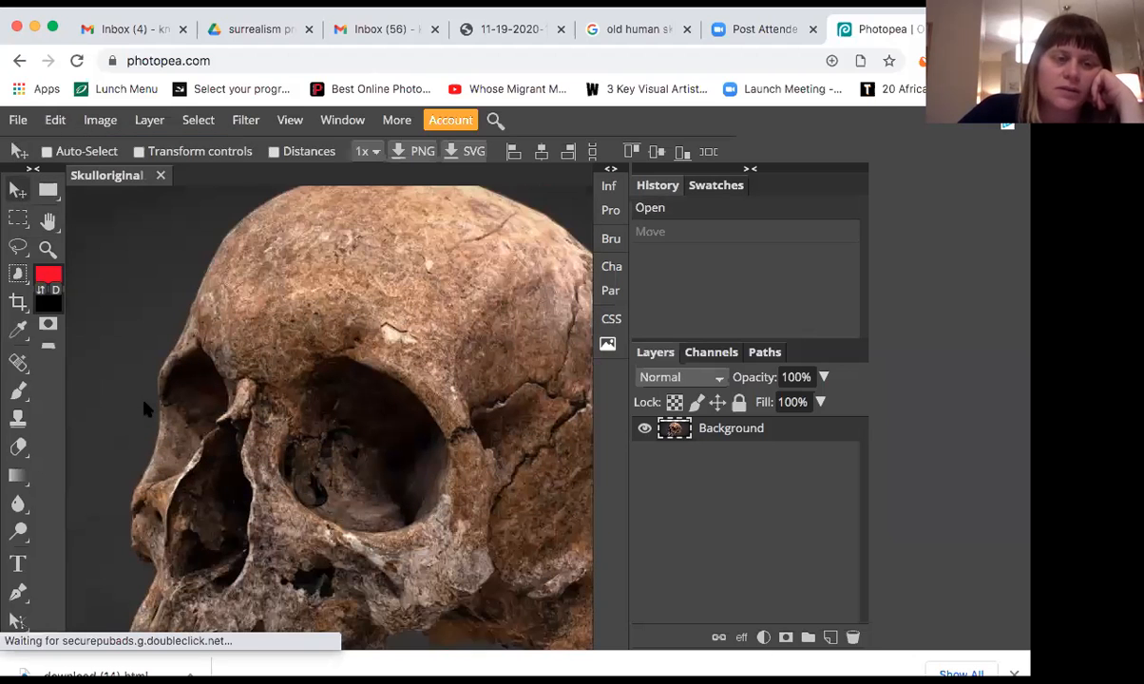
pyautogui.scroll(-1, 146, 409)
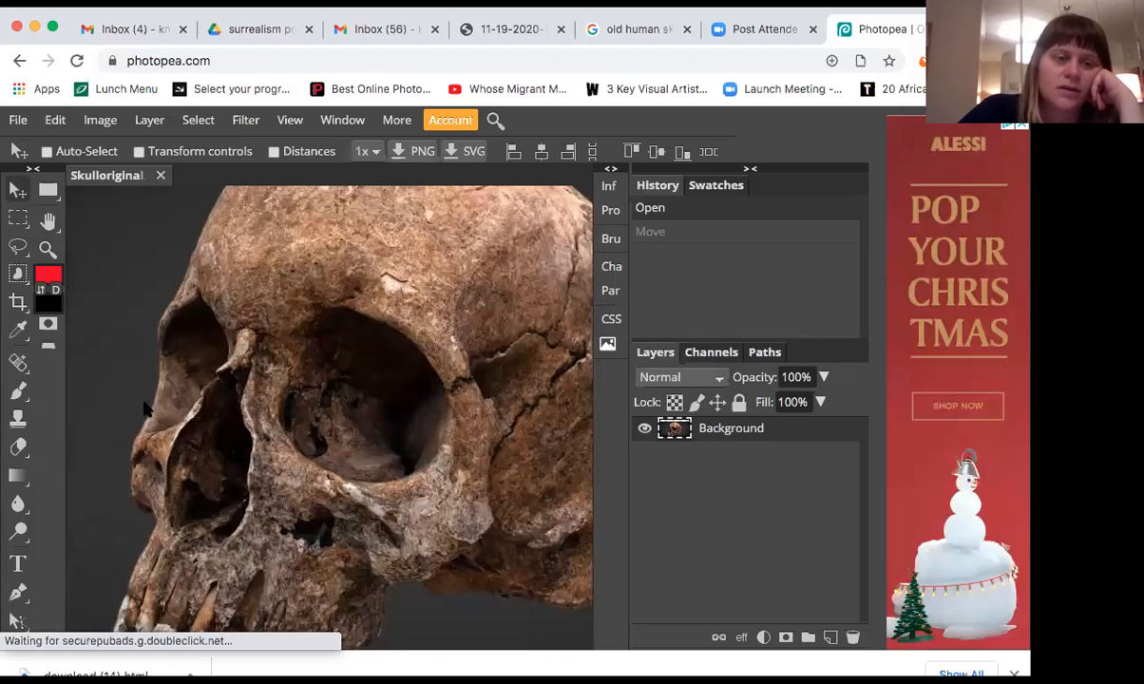
pyautogui.scroll(-3, 145, 409)
pyautogui.scroll(-4, 145, 408)
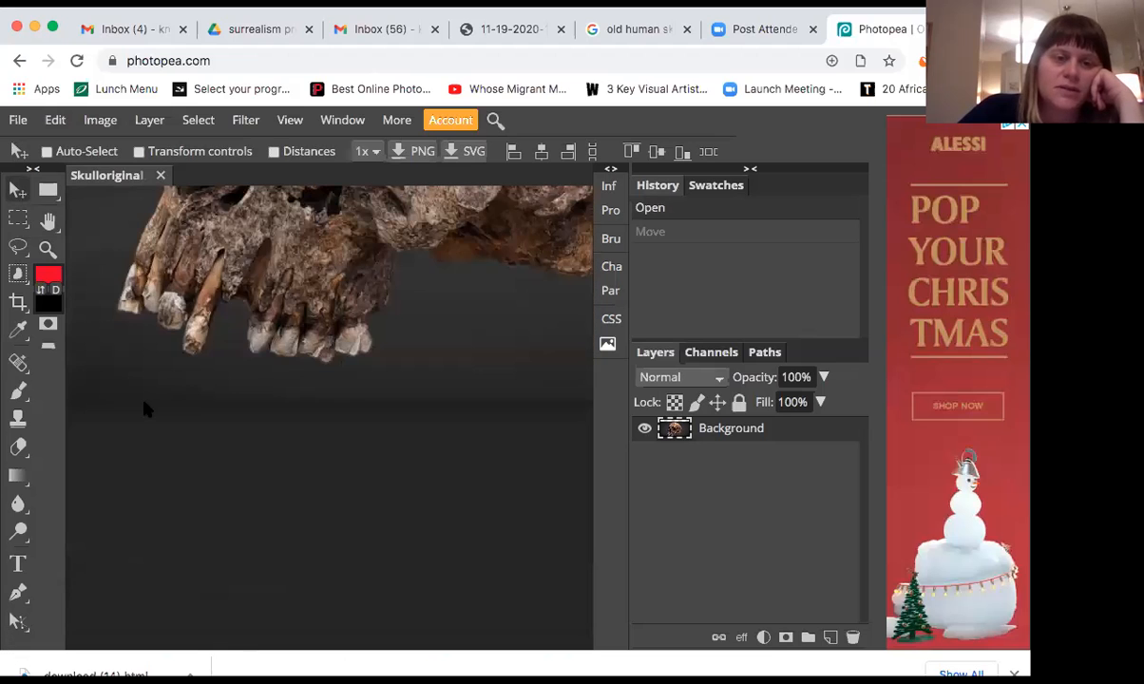
pyautogui.scroll(4, 145, 408)
pyautogui.scroll(5, 146, 409)
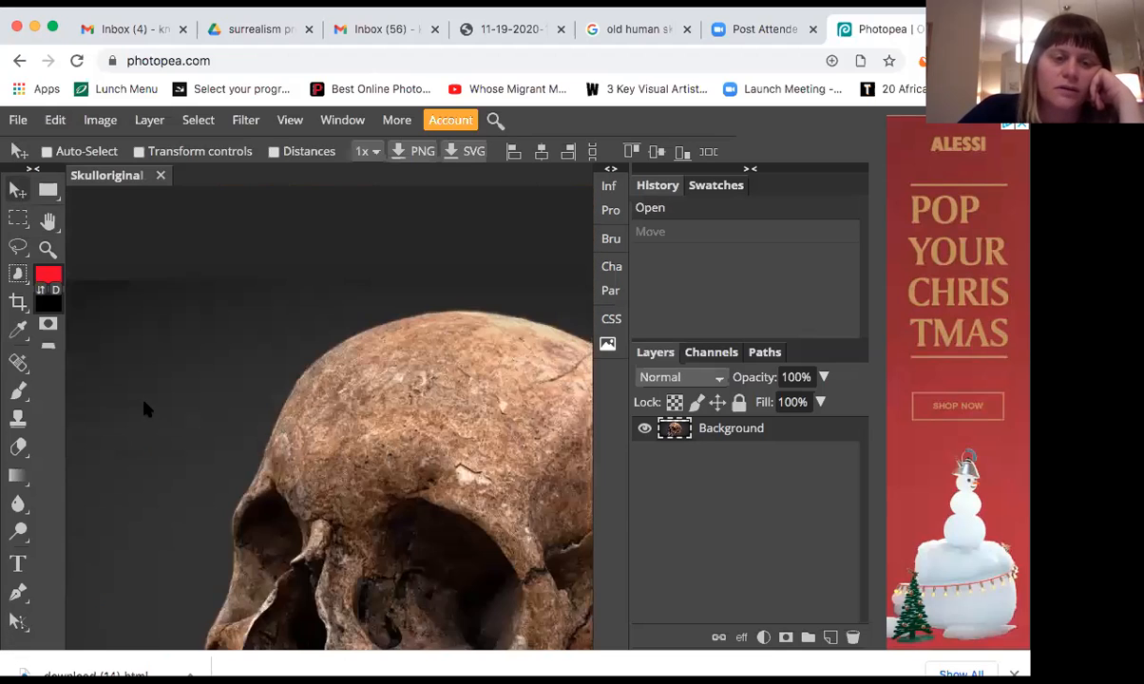
pyautogui.scroll(1, 145, 409)
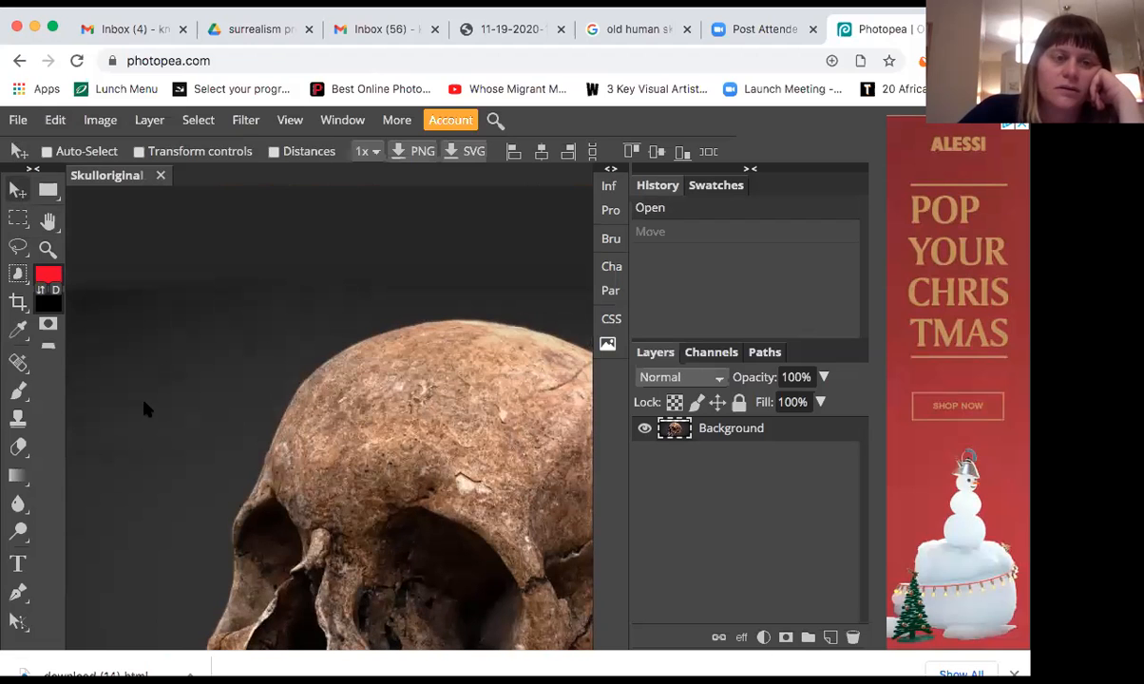
pyautogui.scroll(2, 145, 409)
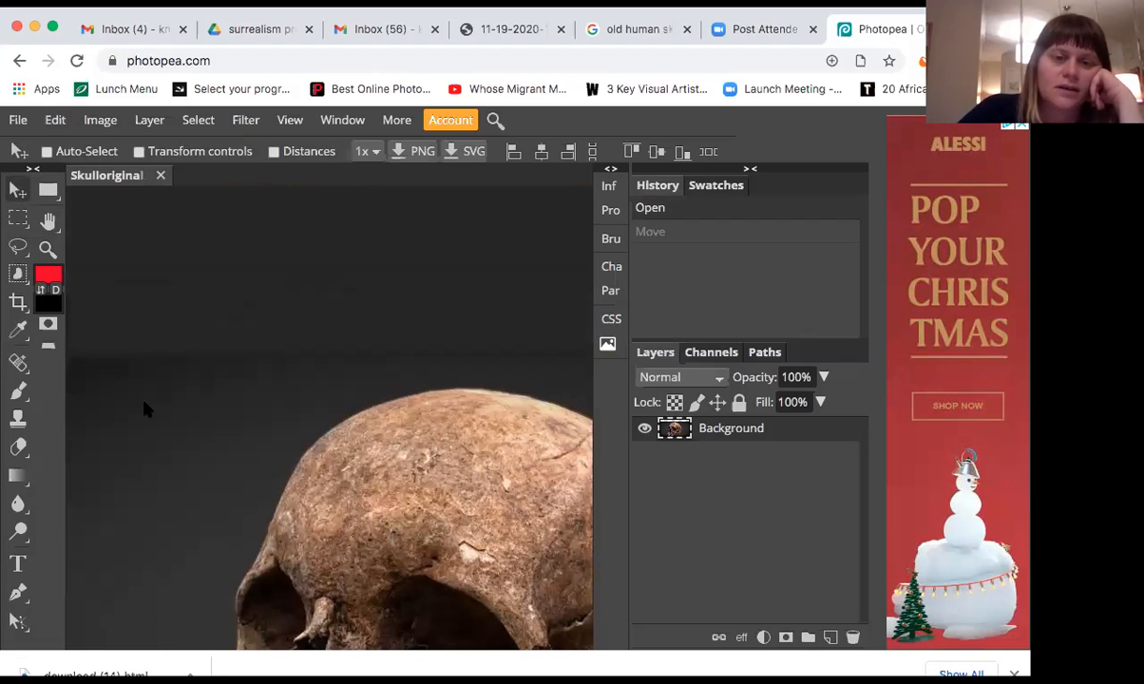
pyautogui.scroll(-3, 145, 409)
pyautogui.scroll(-1, 146, 409)
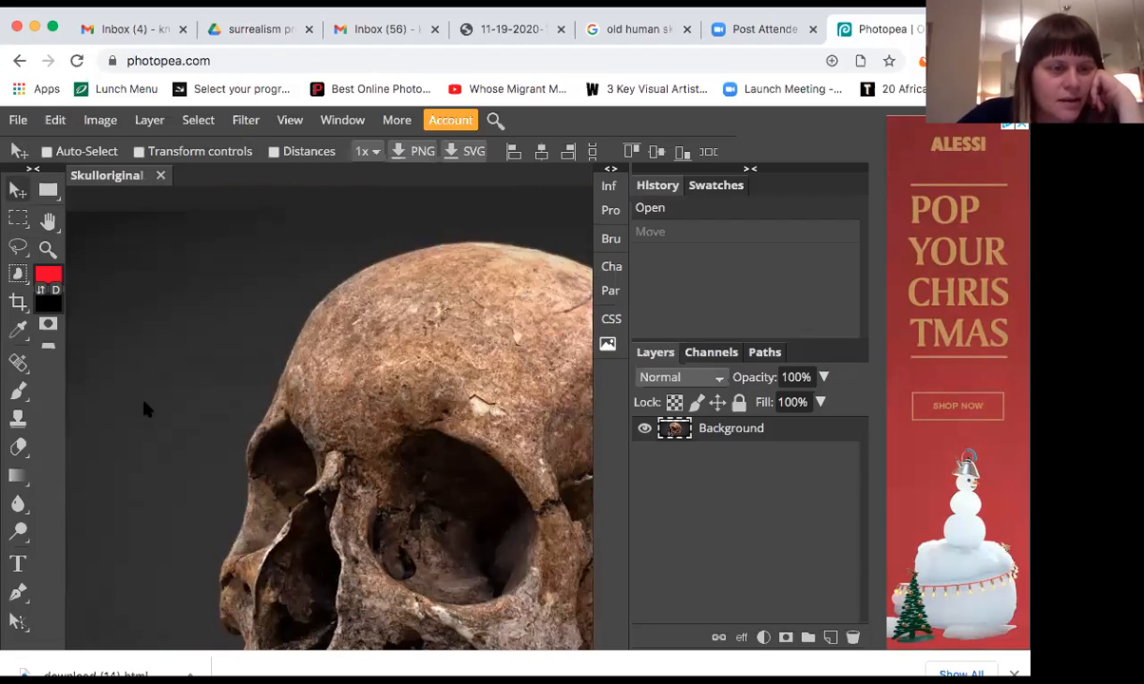
# Try to start a Magnetic Lasso outline on the skull's forehead edge
pyautogui.click(18, 247)
pyautogui.rightClick(24, 254)
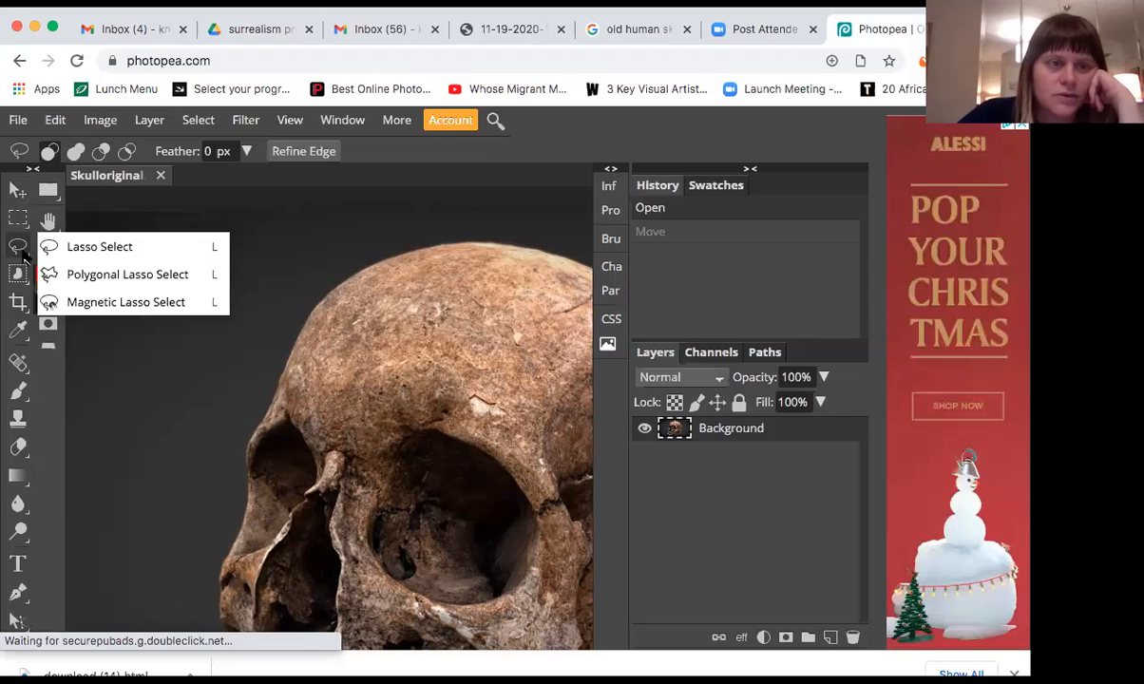
pyautogui.click(125, 308)
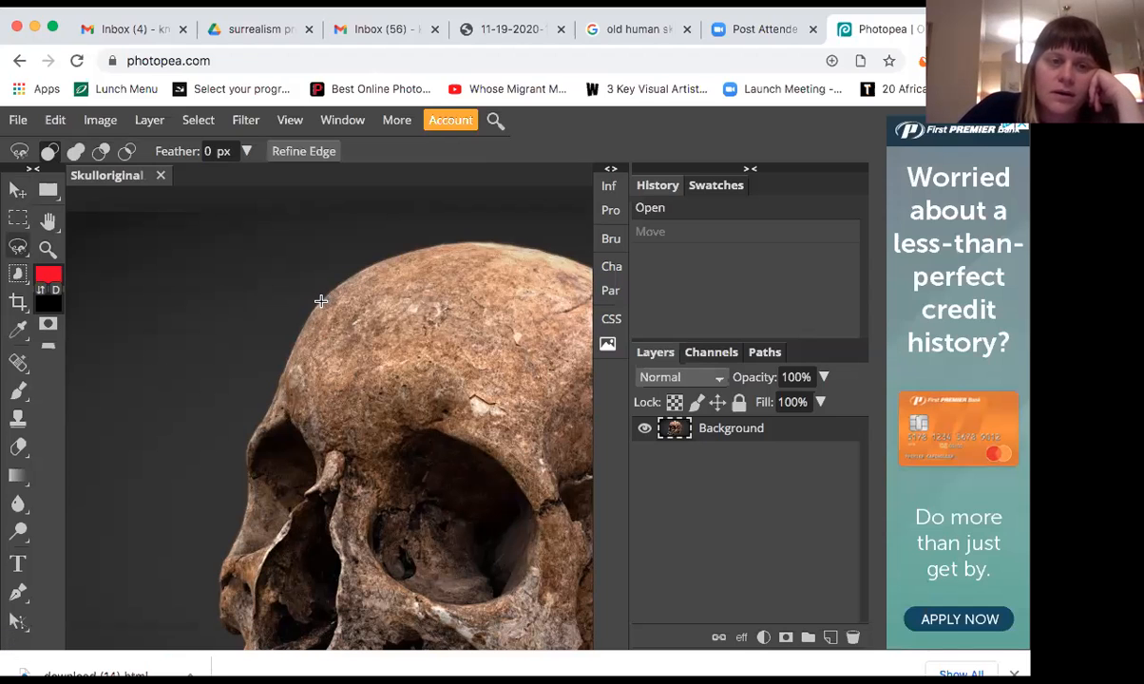
pyautogui.click(309, 316)
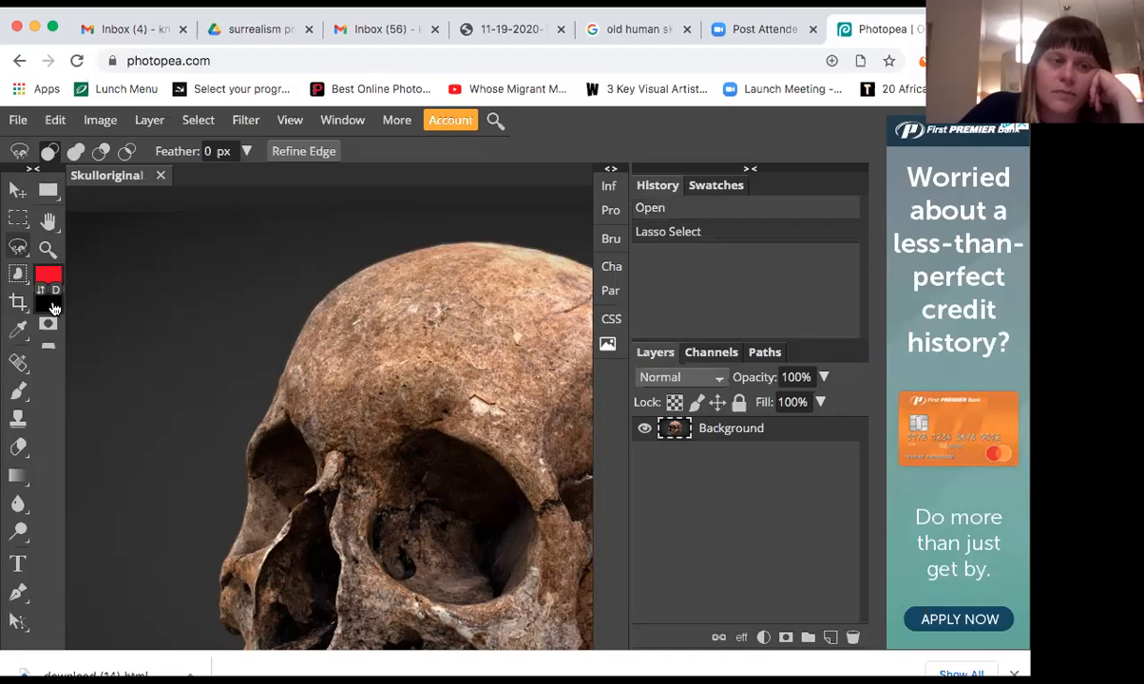
# Restart the Magnetic Lasso outline and trace the skull's front edge from the forehead down past the far eye socket
pyautogui.rightClick(21, 249)
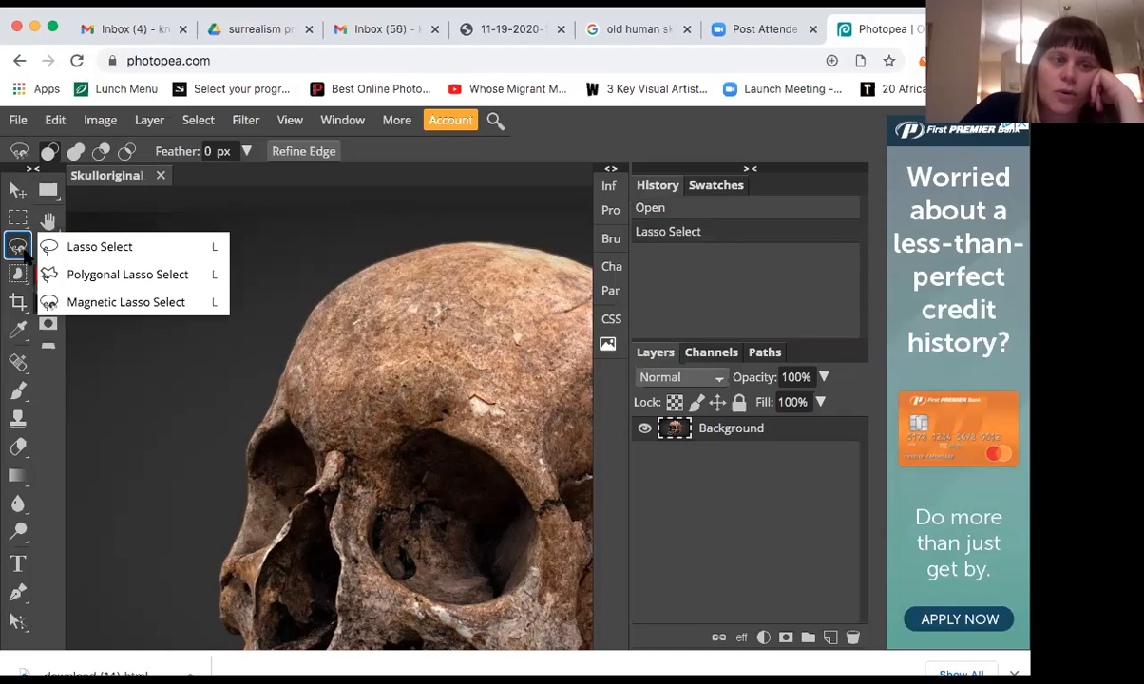
pyautogui.click(73, 248)
pyautogui.rightClick(21, 243)
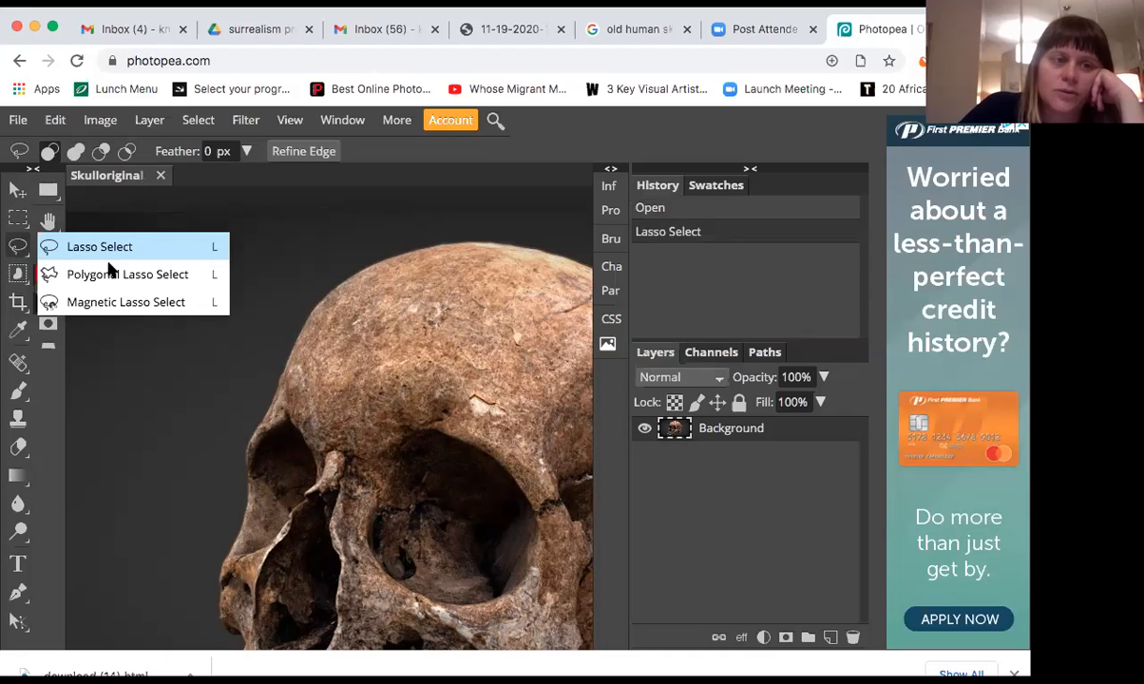
pyautogui.click(102, 302)
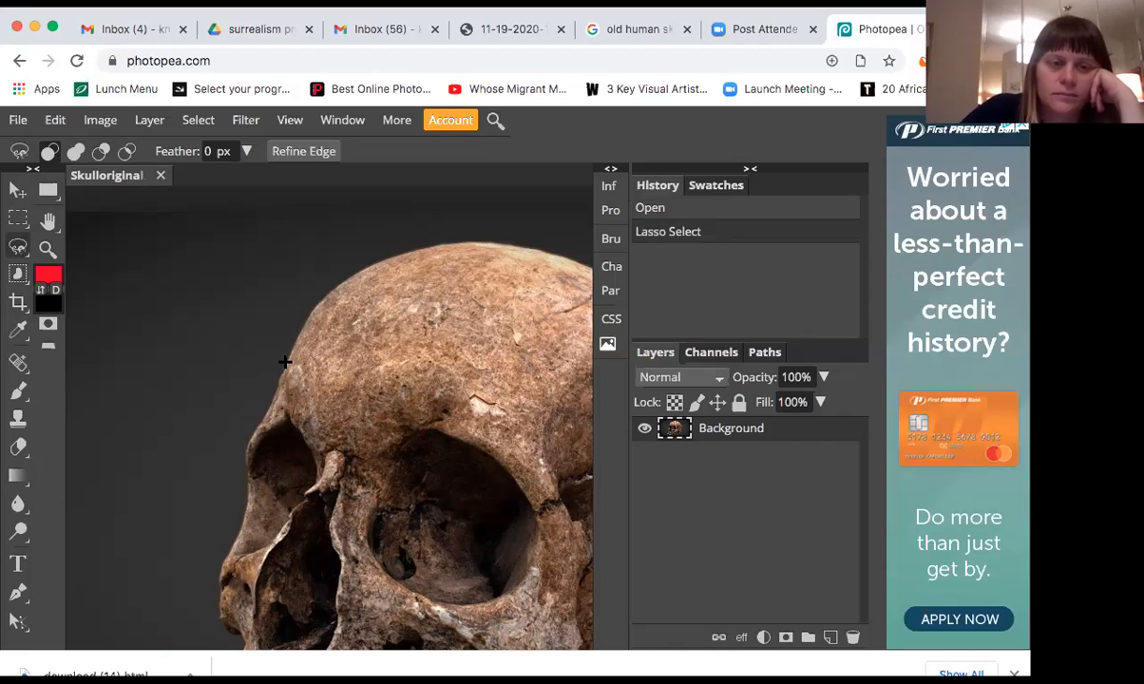
pyautogui.click(309, 315)
pyautogui.click(285, 362)
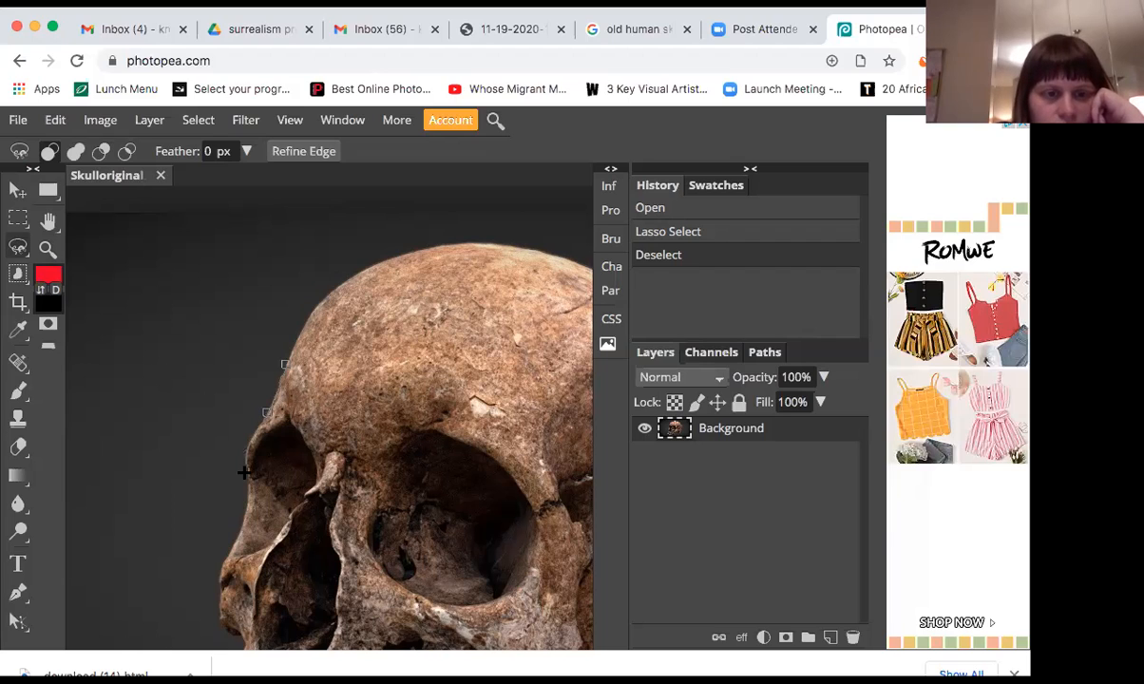
pyautogui.click(244, 473)
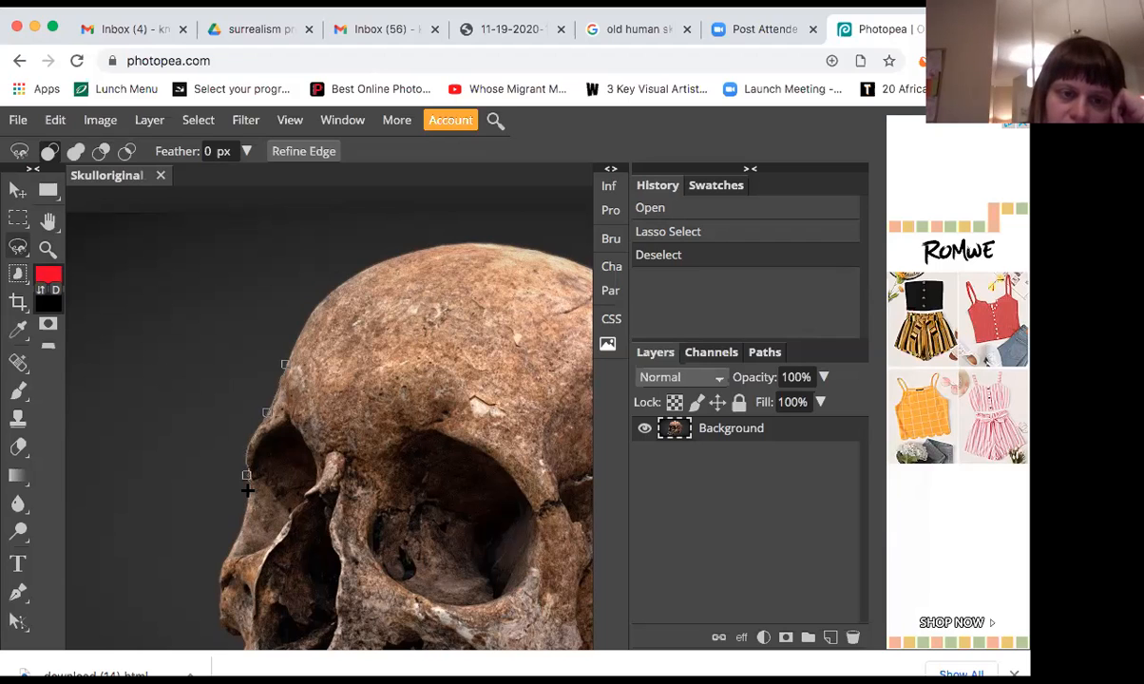
pyautogui.click(246, 493)
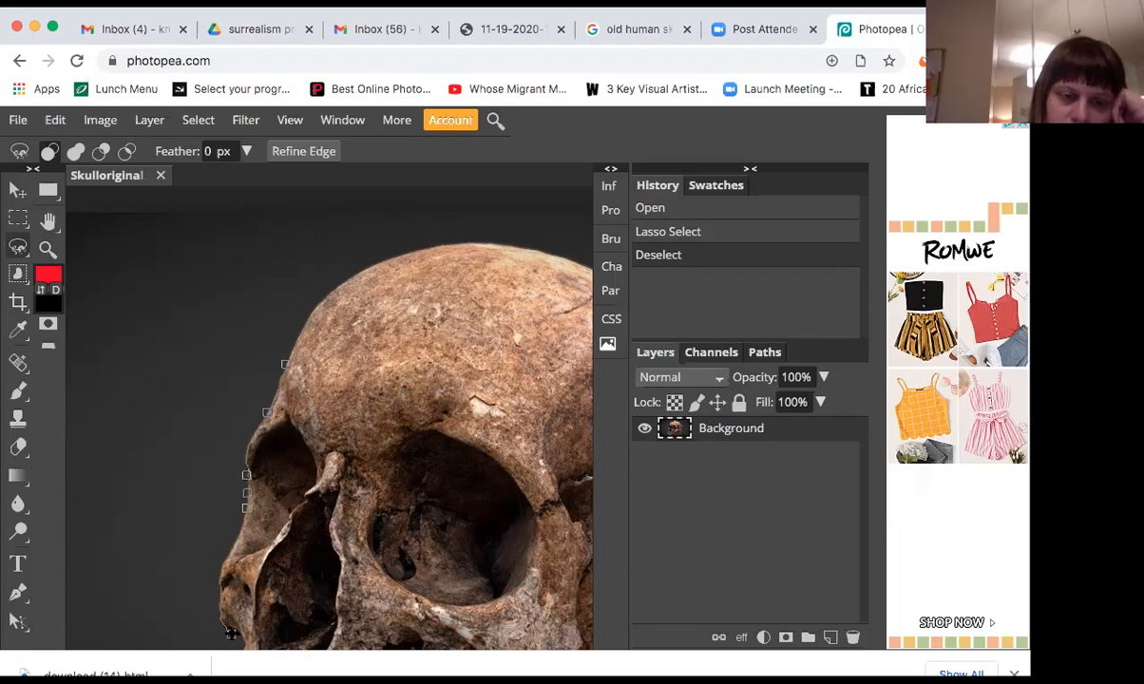
# Continue the Magnetic Lasso outline below the nasal opening, around the front teeth and across the gap to the back teeth
pyautogui.scroll(-1, 231, 634)
pyautogui.scroll(-3, 231, 634)
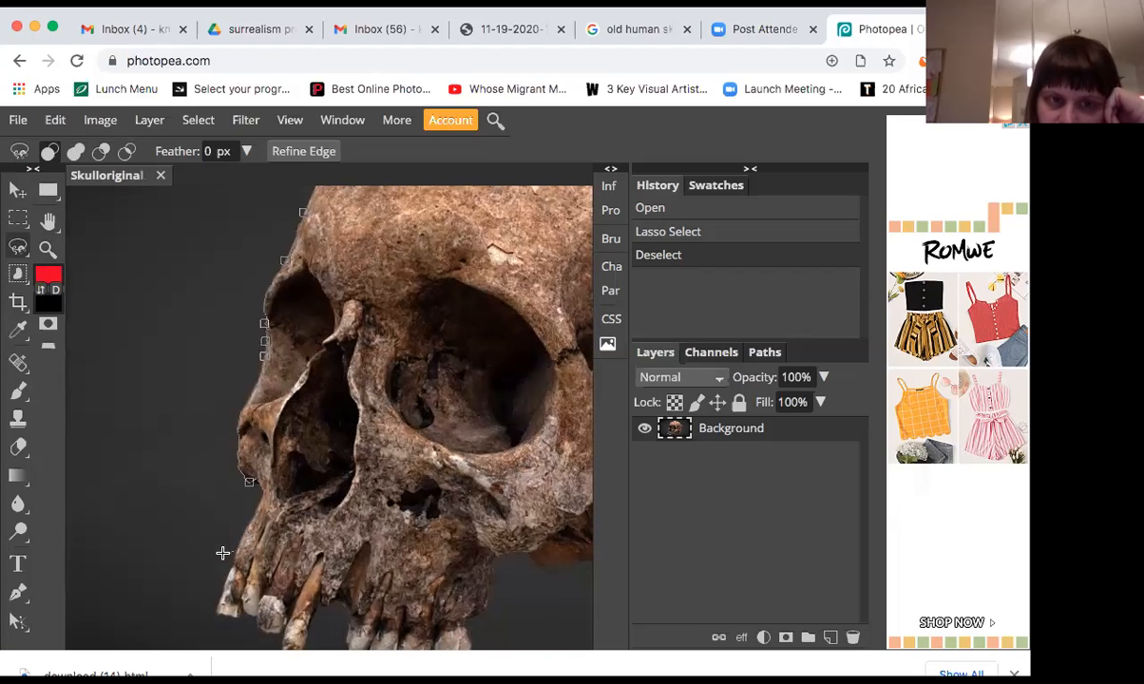
pyautogui.scroll(-3, 223, 552)
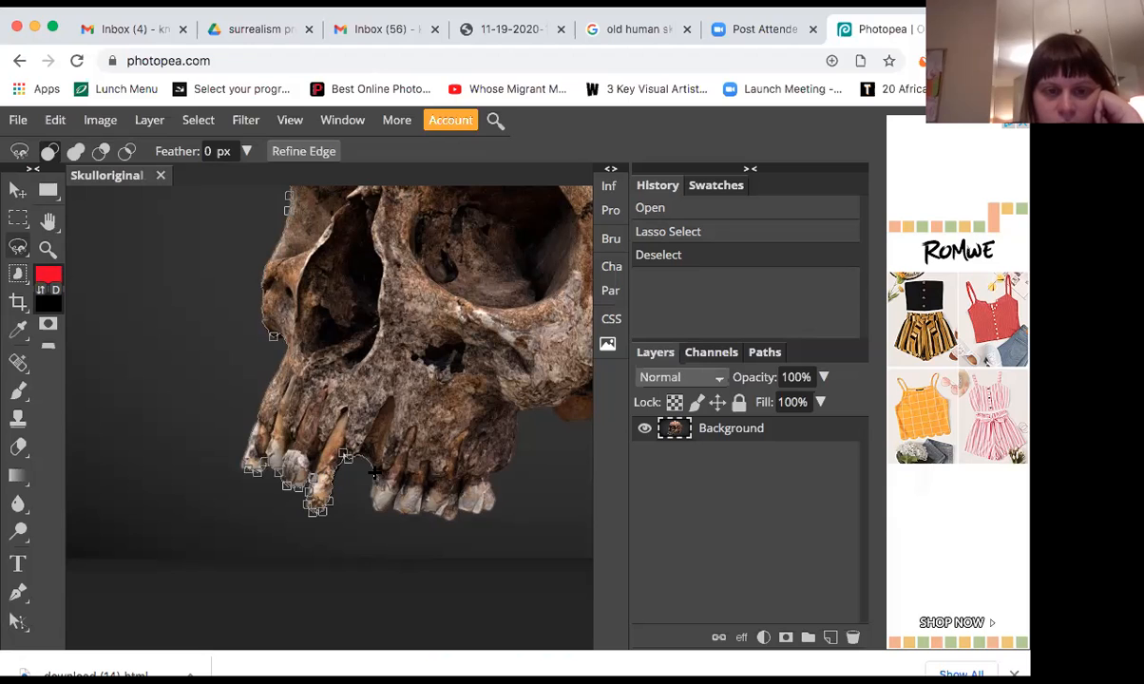
pyautogui.click(375, 473)
pyautogui.click(370, 496)
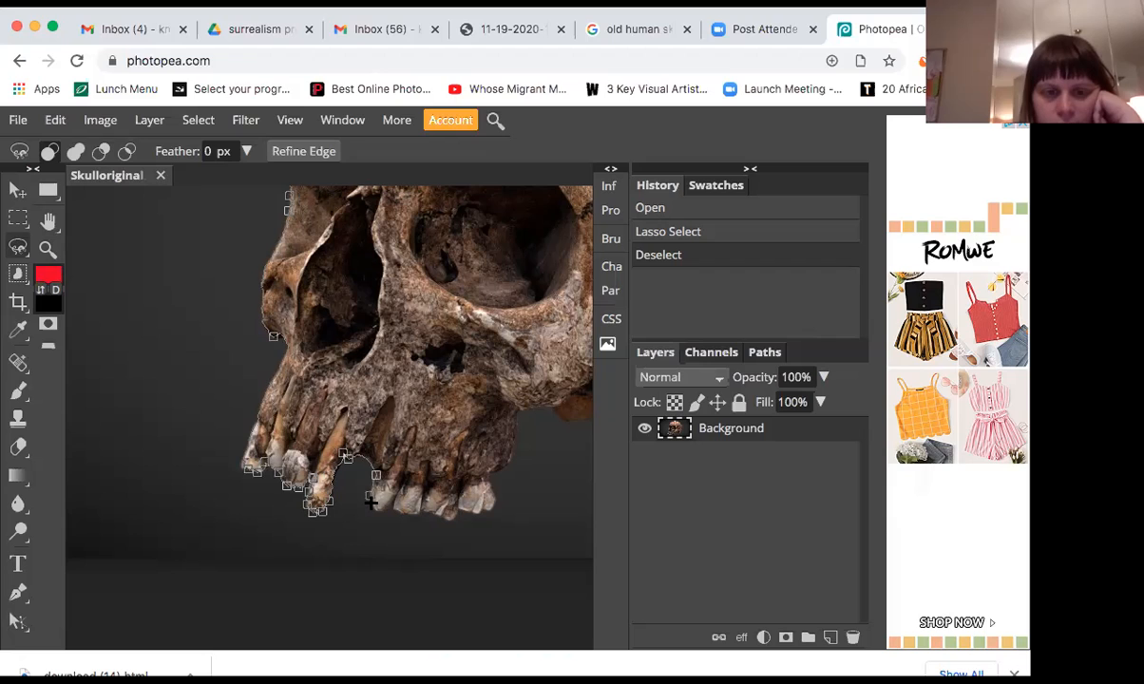
pyautogui.click(375, 506)
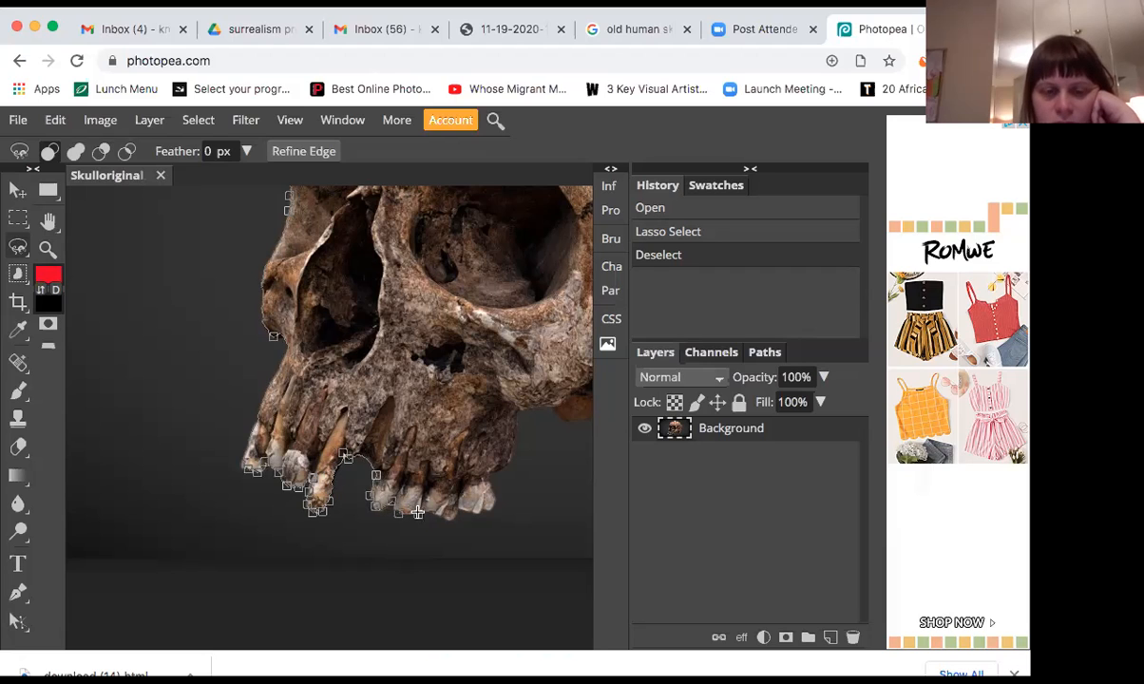
# Extend the Magnetic Lasso outline past the back teeth toward the underside of the cheekbone and cranium
pyautogui.hscroll(2, 417, 513)
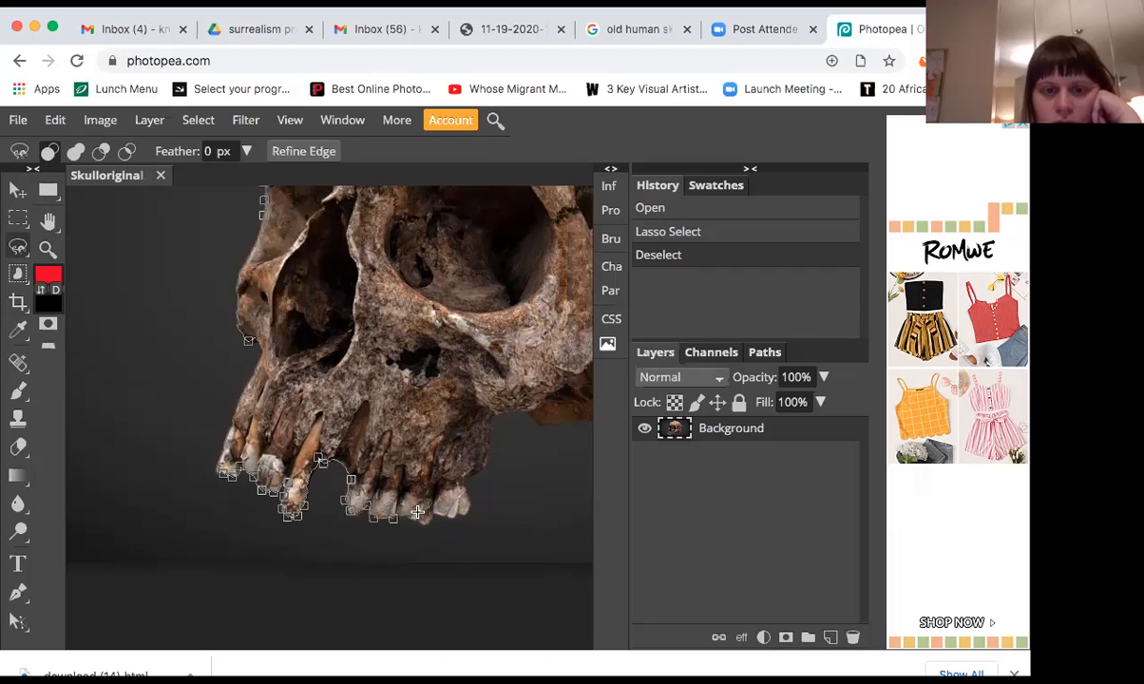
pyautogui.hscroll(6, 417, 513)
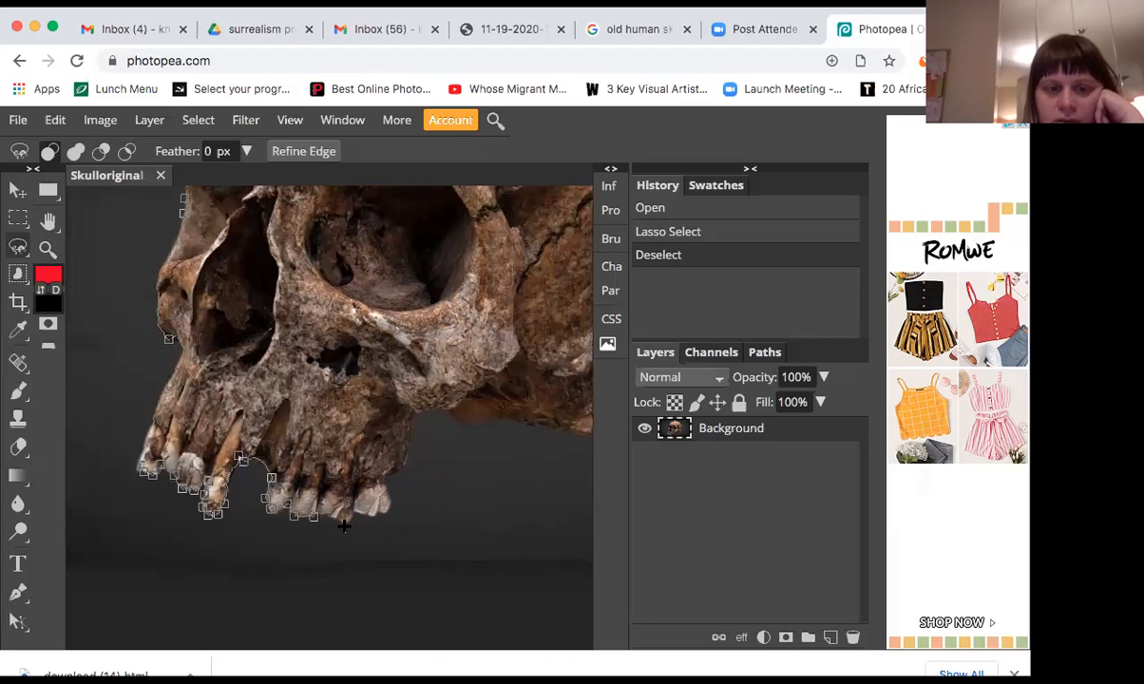
pyautogui.hscroll(11, 344, 523)
pyautogui.scroll(7, 344, 524)
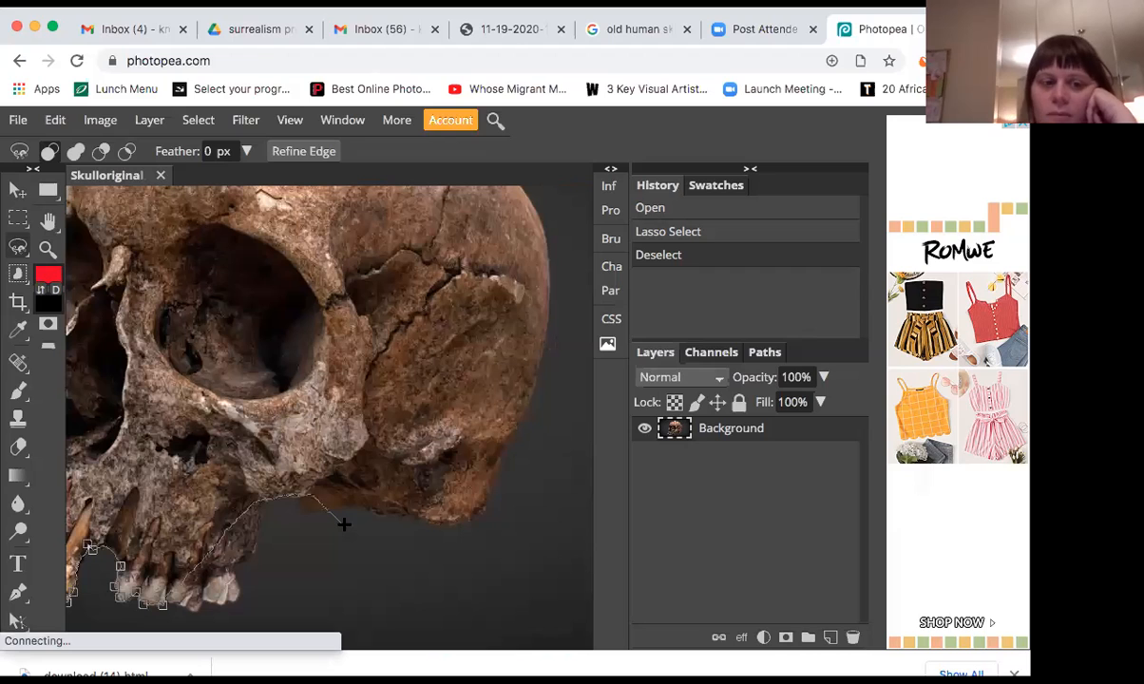